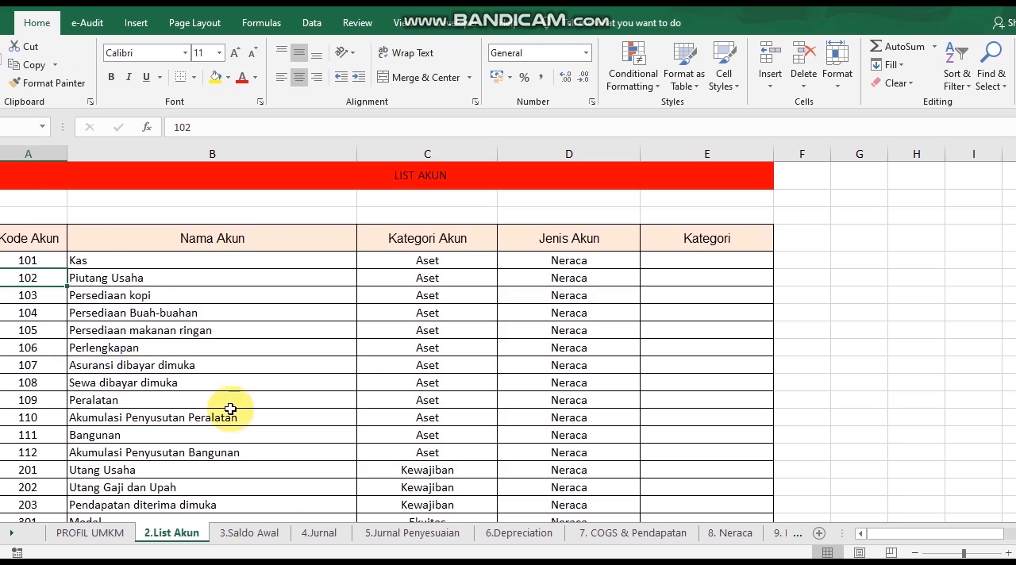
# Review the 3.Saldo Awal sheet and the cash sales entry's transaction, accounts and debit cell on the 4.Jurnal sheet
pyautogui.click(272, 540)
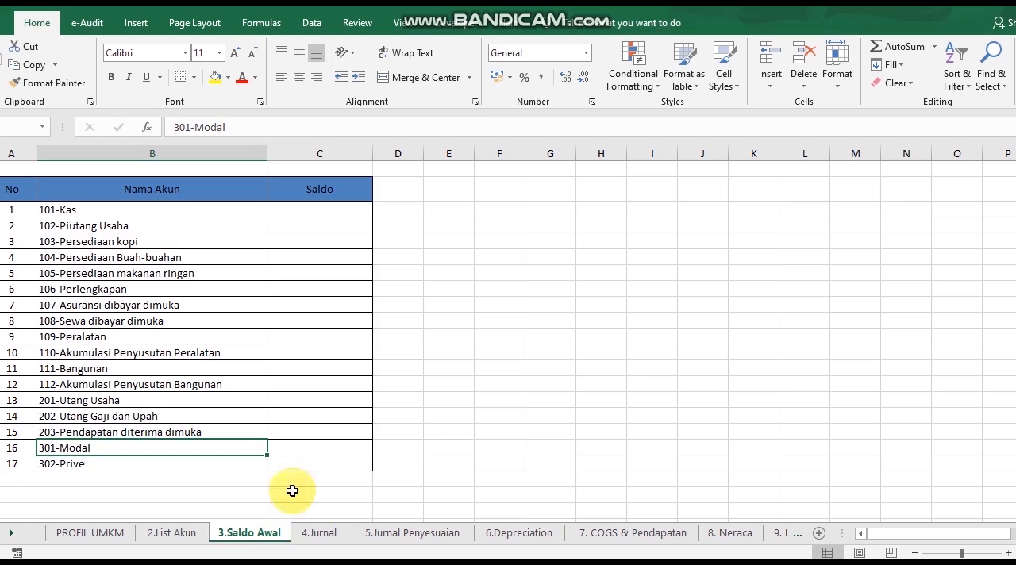
pyautogui.click(321, 532)
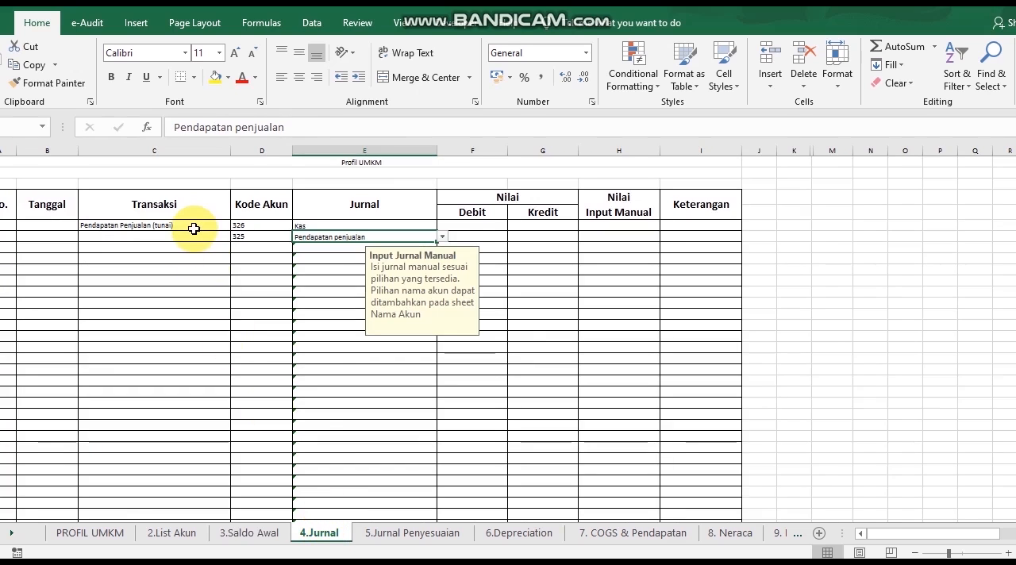
pyautogui.click(194, 228)
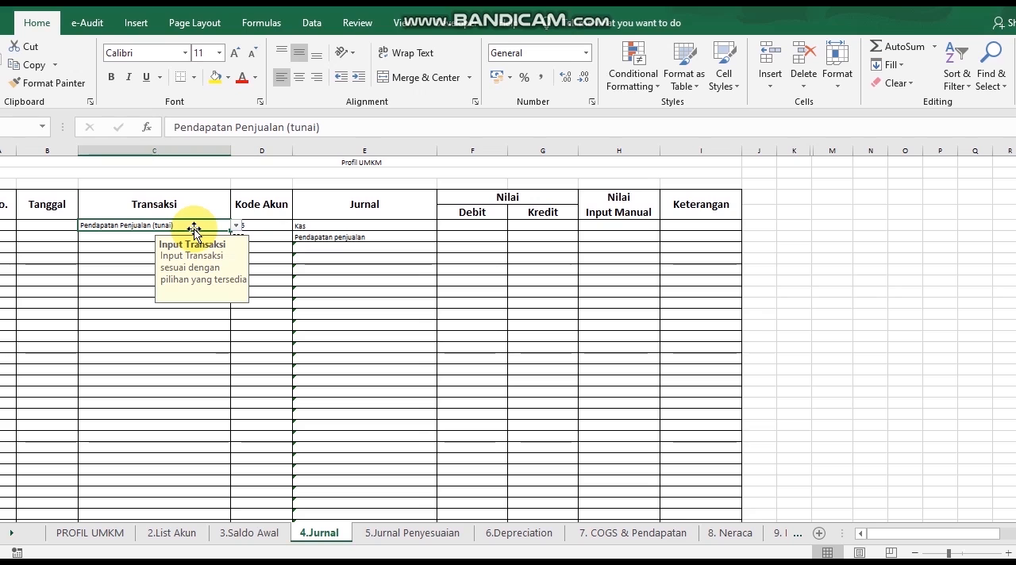
pyautogui.click(290, 228)
pyautogui.click(321, 228)
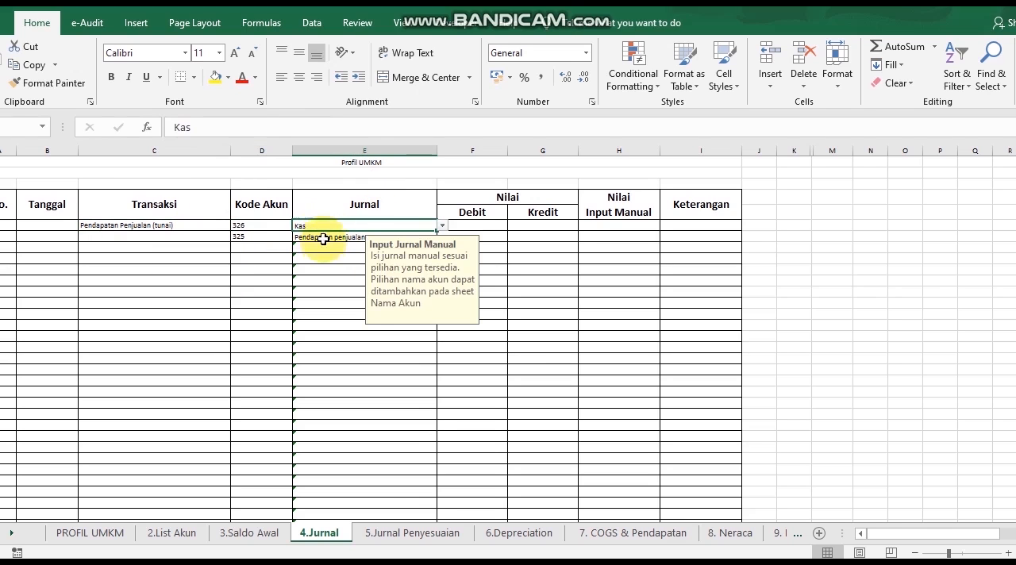
pyautogui.click(333, 237)
pyautogui.click(494, 227)
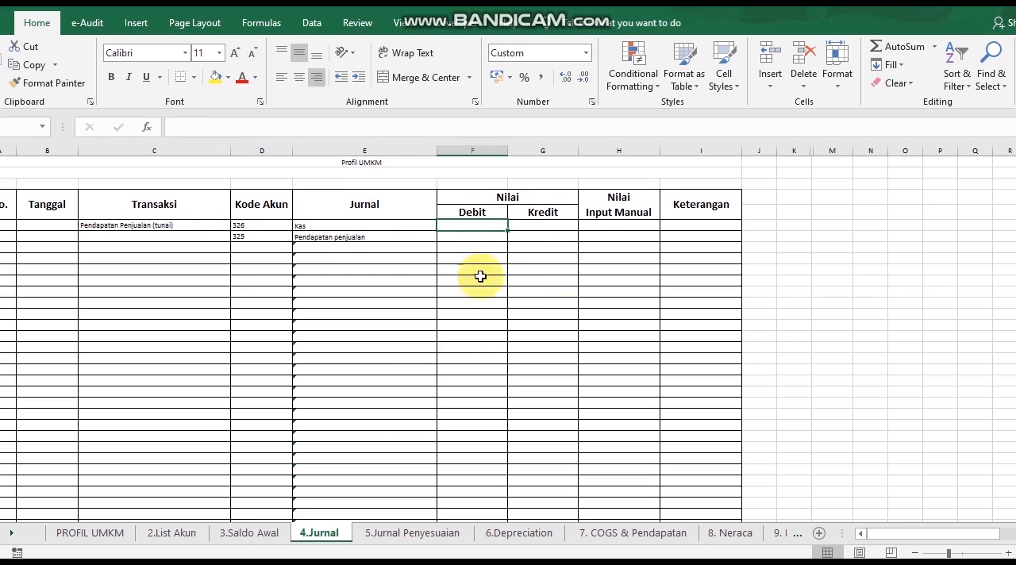
# On the 7. COGS & Pendapatan sheet, set the units sold for CAPPUCINO DINGIN to II
pyautogui.click(667, 537)
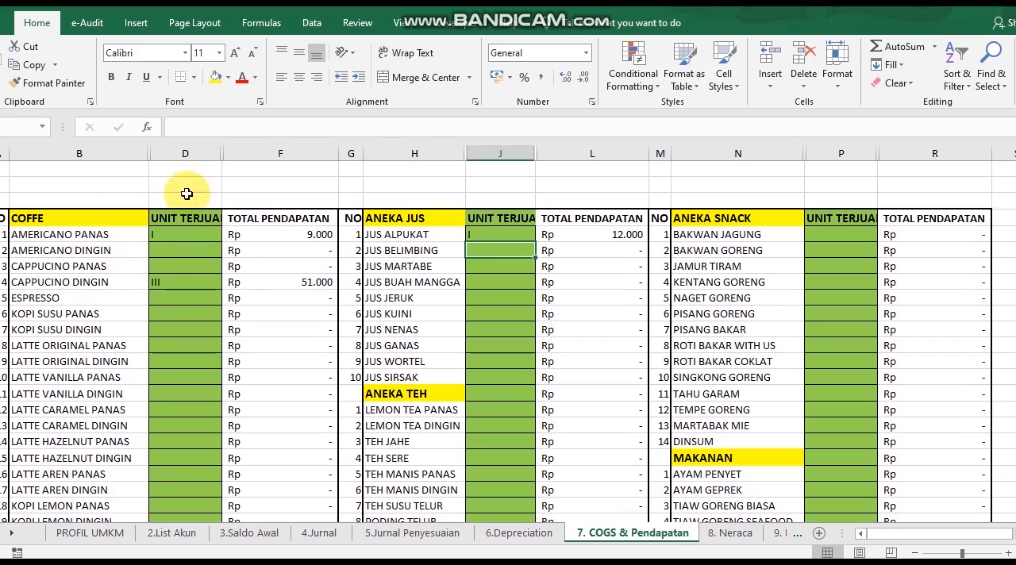
pyautogui.click(308, 236)
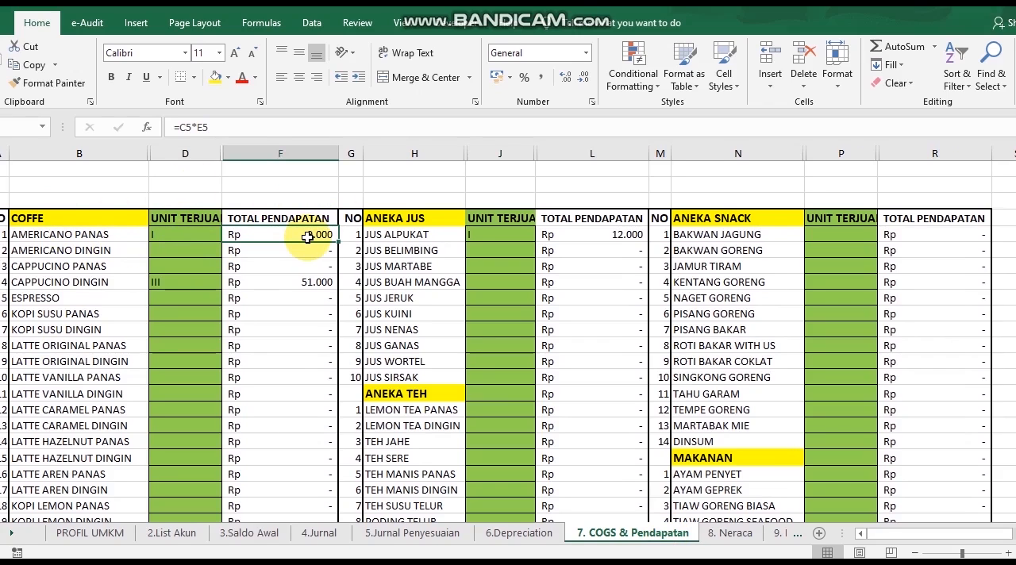
pyautogui.click(155, 279)
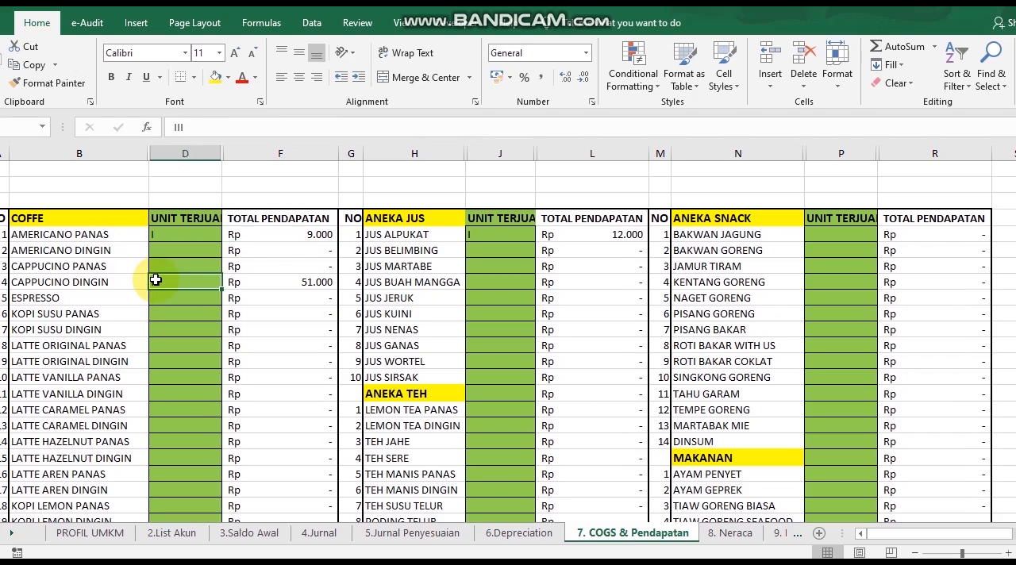
pyautogui.write('II')
pyautogui.press('Return')
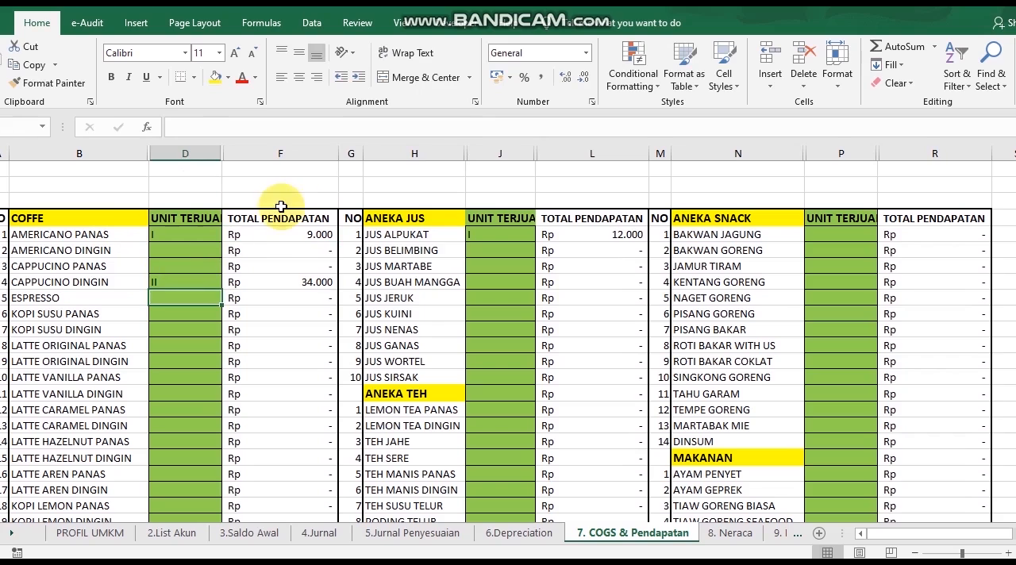
# Set the units sold to II for JUS ALPUKAT and to I for BAKWAN JAGUNG
pyautogui.click(512, 232)
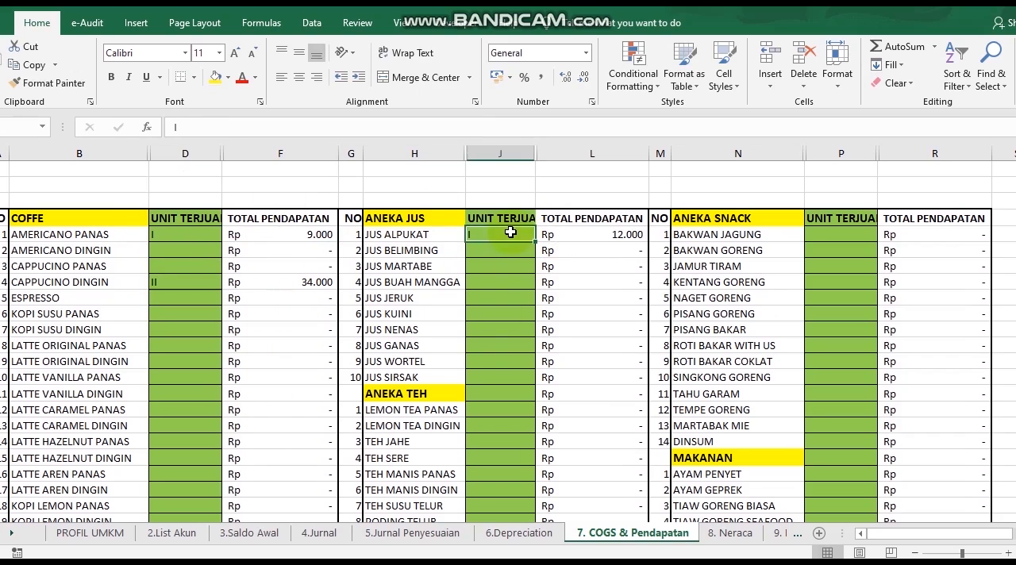
pyautogui.write('II')
pyautogui.press('Return')
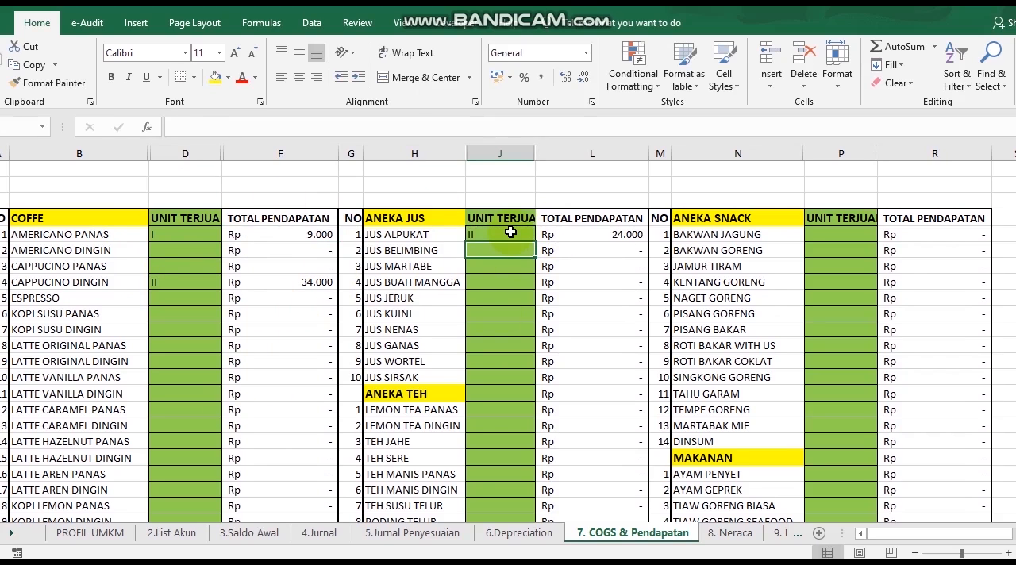
pyautogui.doubleClick(834, 231)
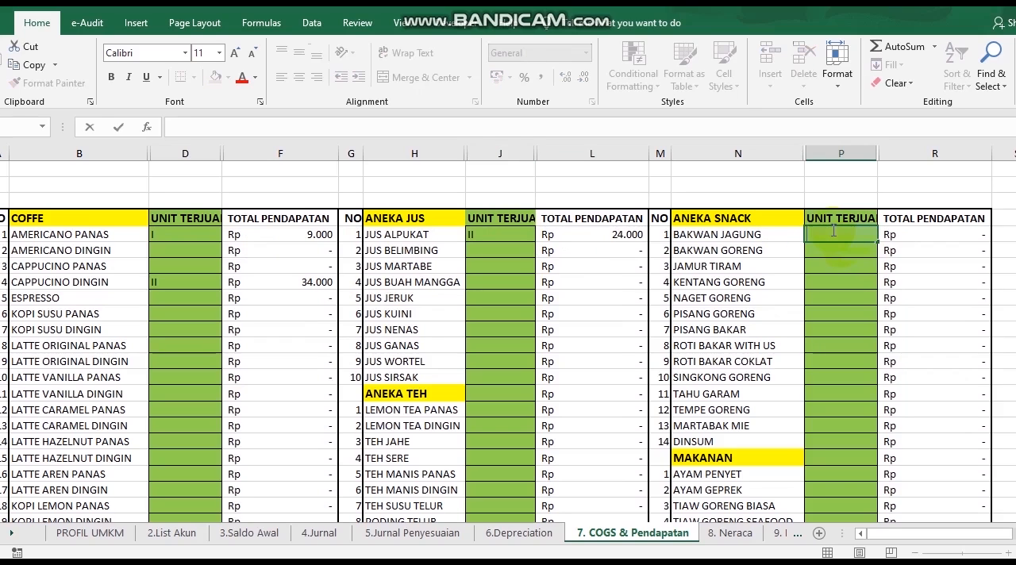
pyautogui.write('I')
pyautogui.press('Return')
# Record the daily income total on the 4.Jurnal sheet as 75.000 debit for Kas and 75.000 credit for Pendapatan penjualan
pyautogui.moveTo(1015, 262); pyautogui.dragTo(1014, 455)
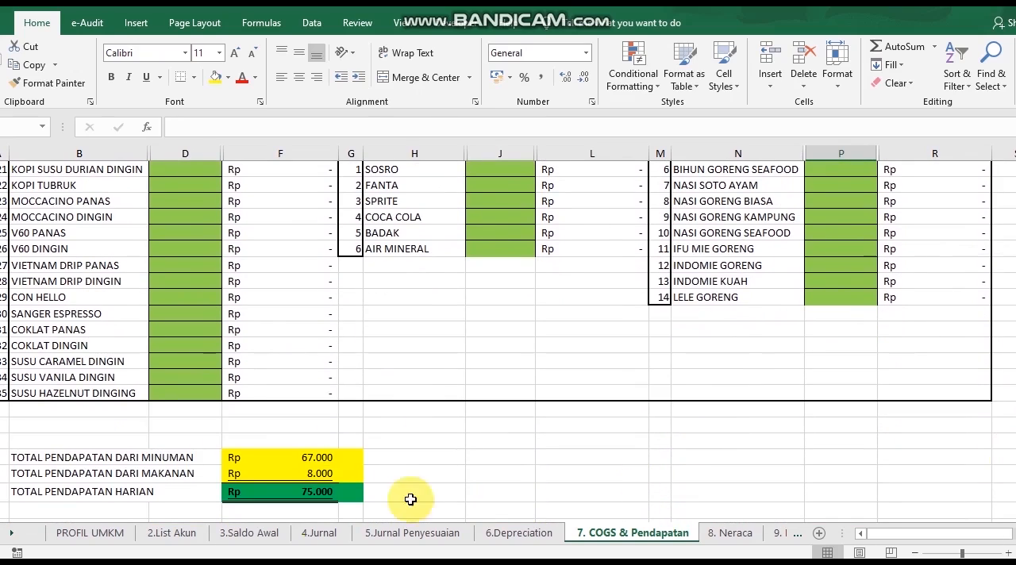
pyautogui.click(316, 534)
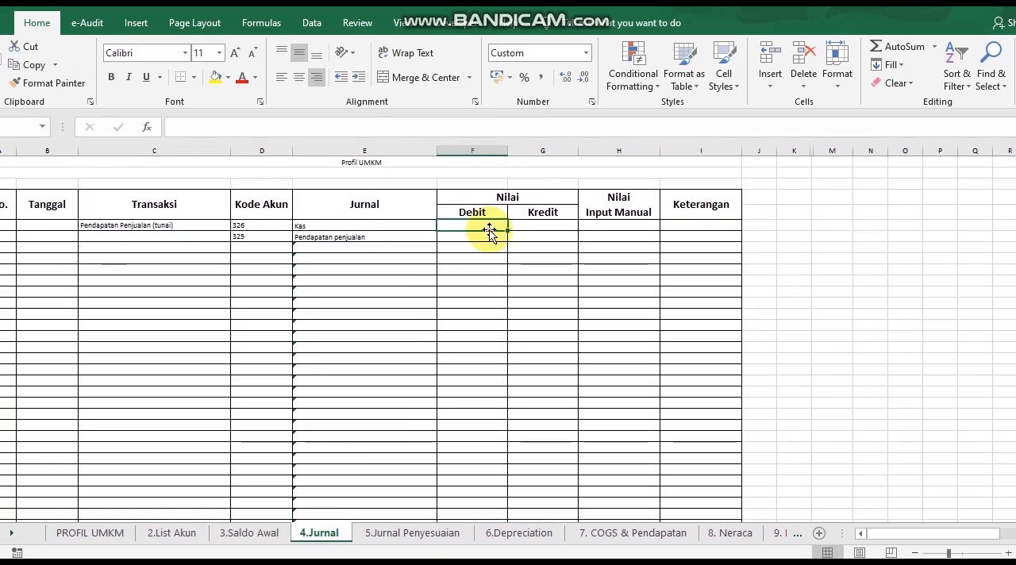
pyautogui.write('75000')
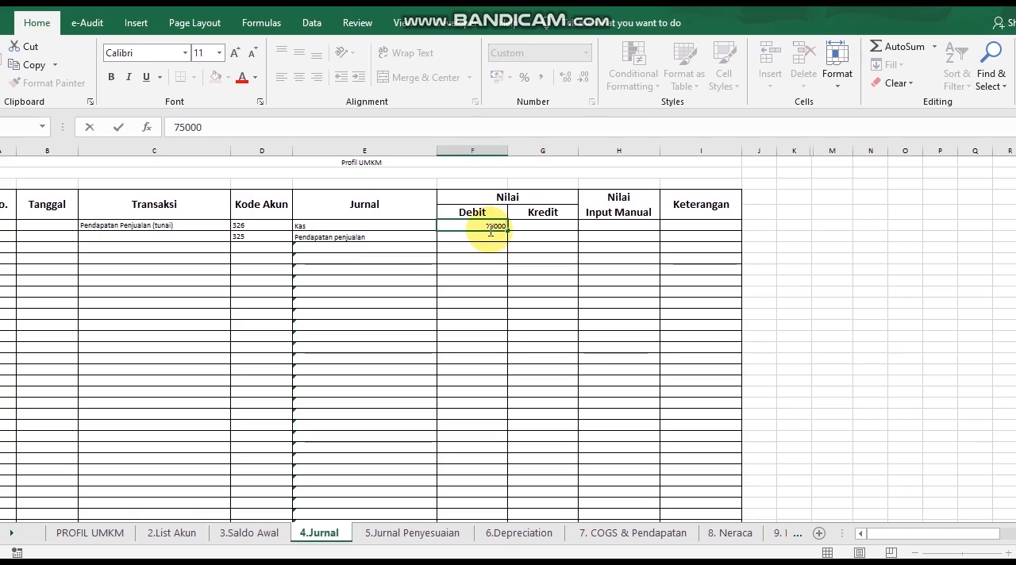
pyautogui.press('Return')
pyautogui.press('Right')
pyautogui.write('75.000')
pyautogui.press('Return')
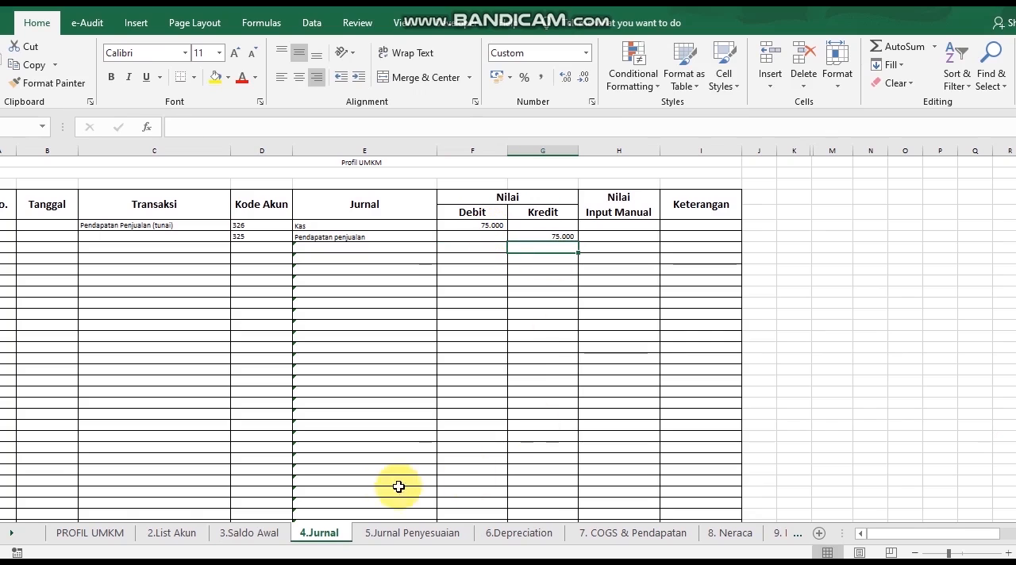
# Look over the 5.Jurnal Penyesuaian sheet and the first asset's type, acquisition price, depreciation period and residual value on the 6.Depreciation sheet
pyautogui.click(411, 538)
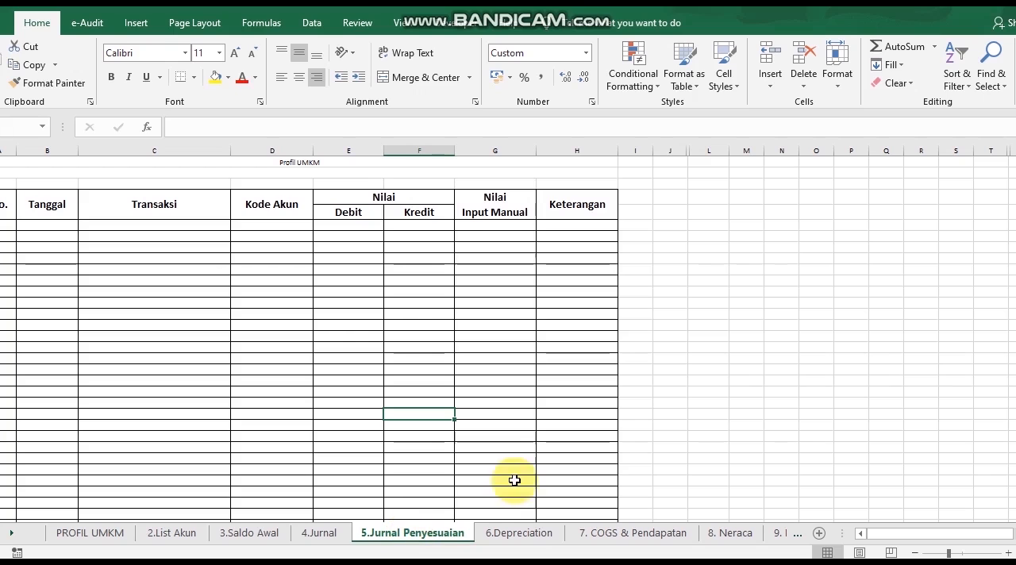
pyautogui.click(535, 537)
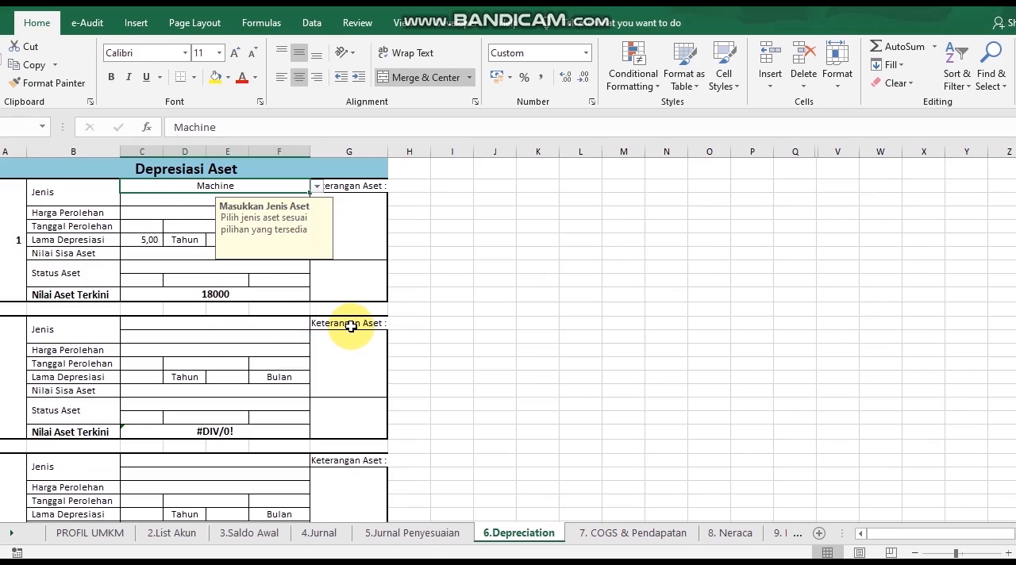
pyautogui.click(191, 195)
pyautogui.click(195, 183)
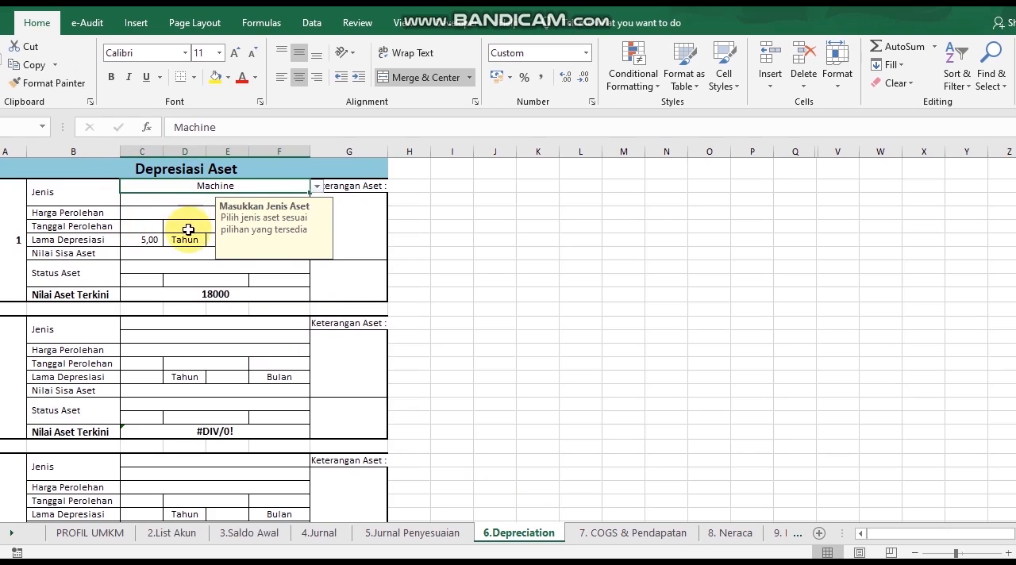
pyautogui.click(186, 218)
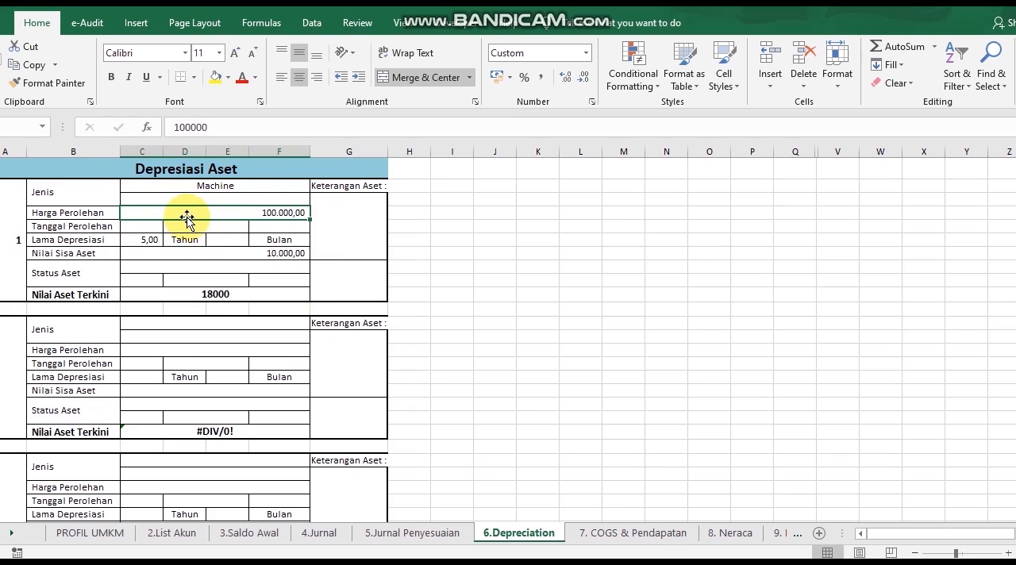
pyautogui.click(139, 251)
pyautogui.click(139, 241)
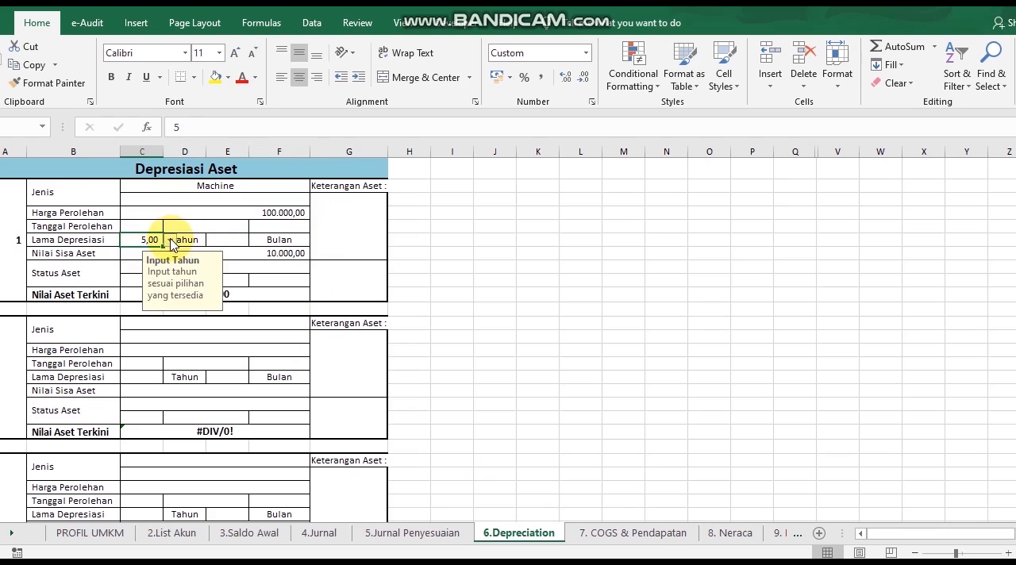
pyautogui.click(254, 256)
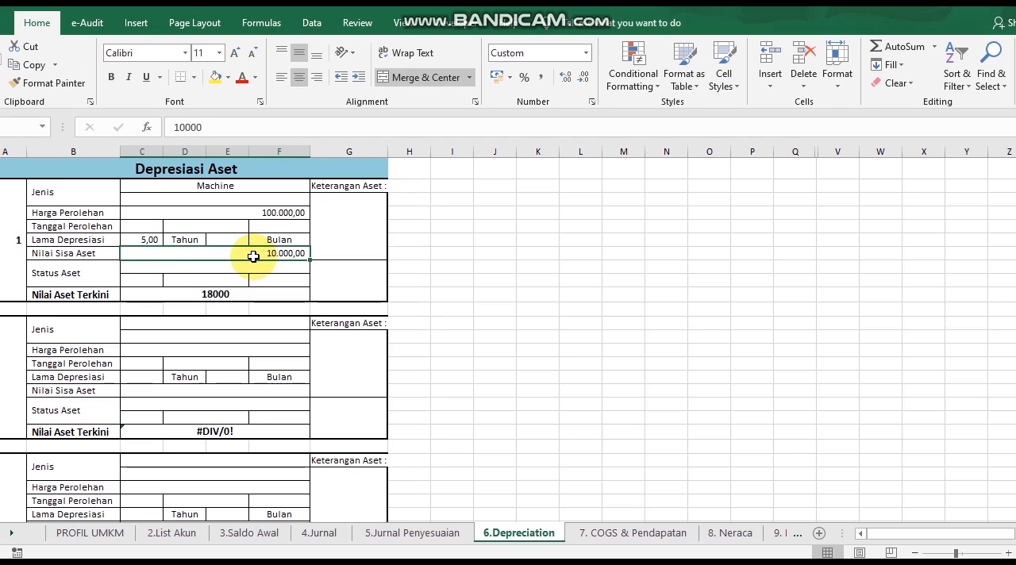
# Set the first asset's Status Aset to Dipakai and inspect its Nilai Aset Terkini formula
pyautogui.click(229, 266)
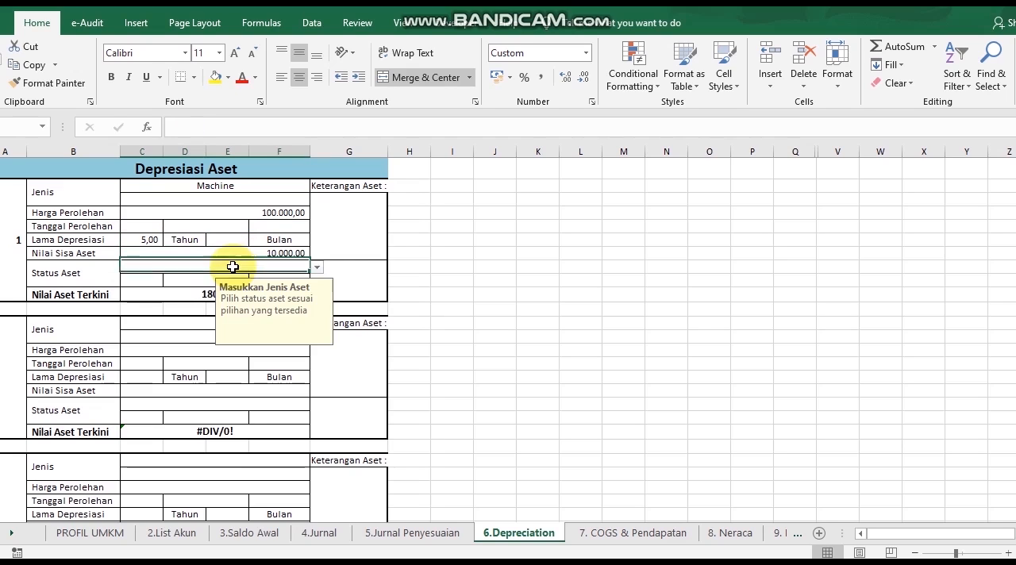
pyautogui.click(318, 271)
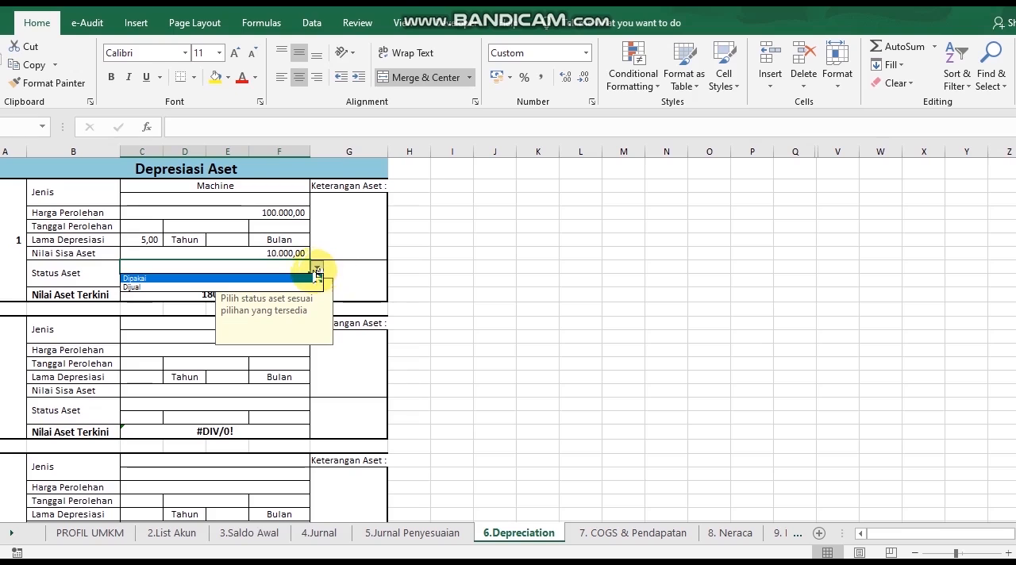
pyautogui.click(260, 279)
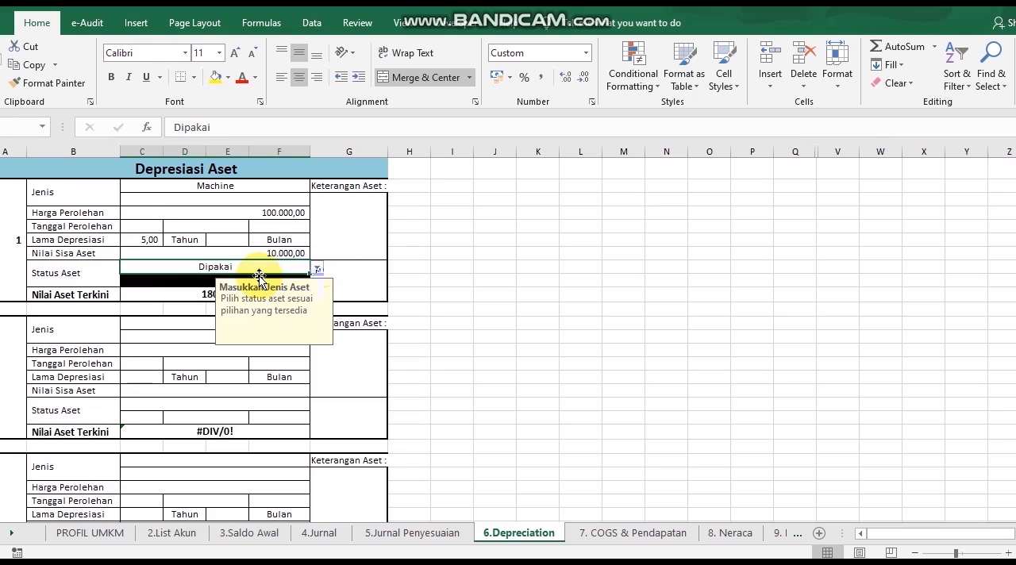
pyautogui.click(184, 295)
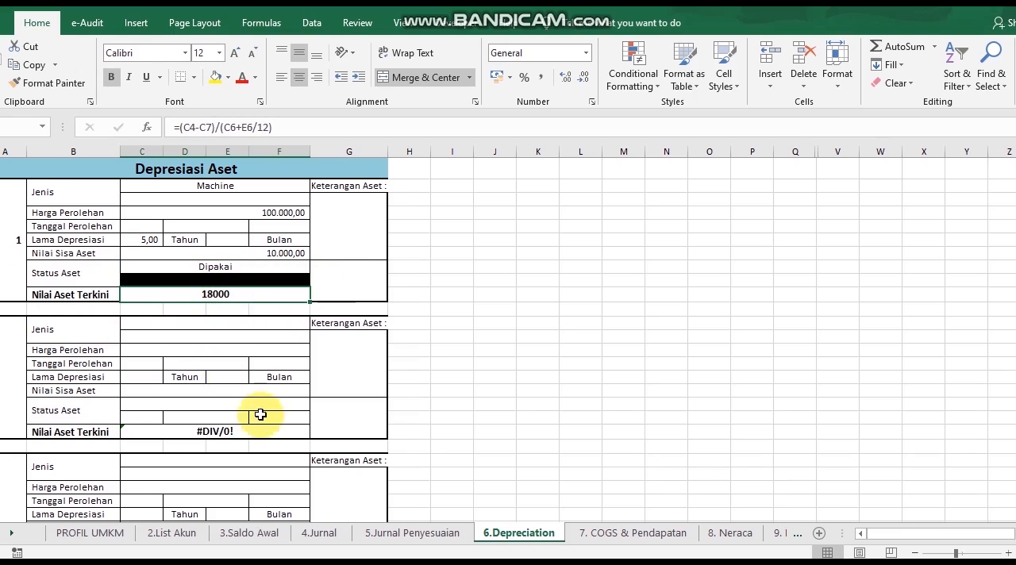
# Set the second asset's Jenis to Equipment on the depreciation sheet
pyautogui.click(221, 337)
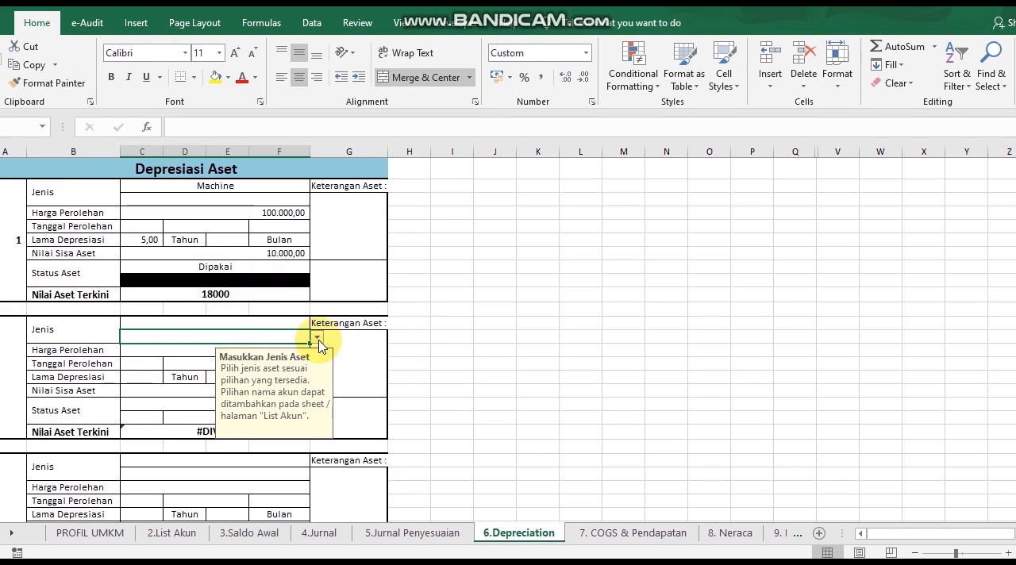
pyautogui.click(300, 323)
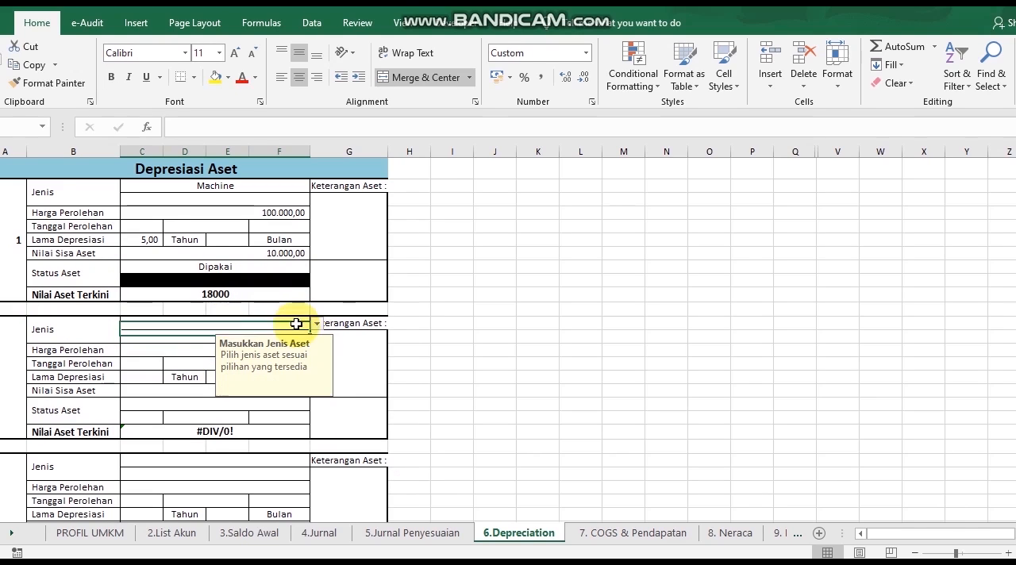
pyautogui.click(317, 323)
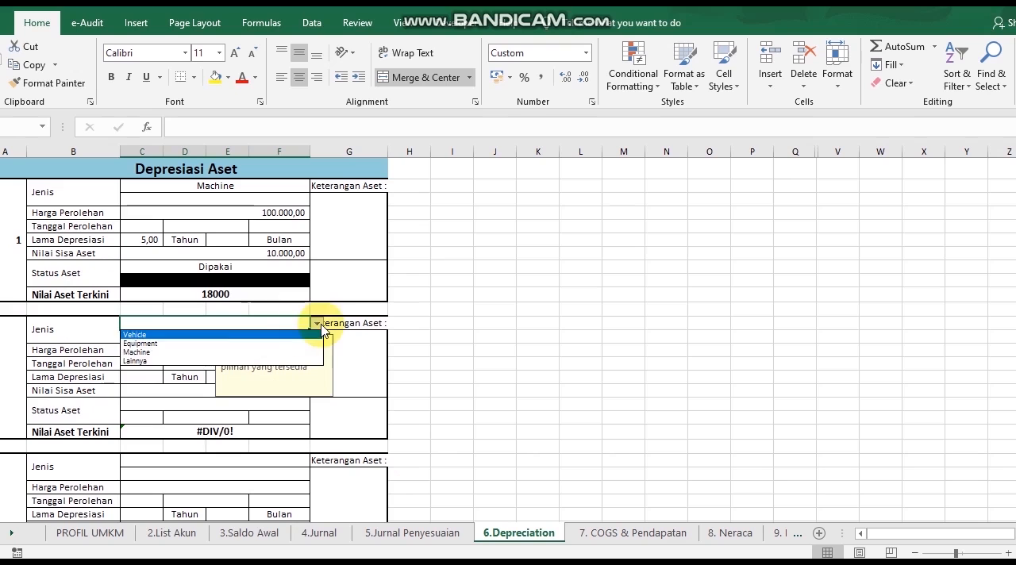
pyautogui.click(244, 343)
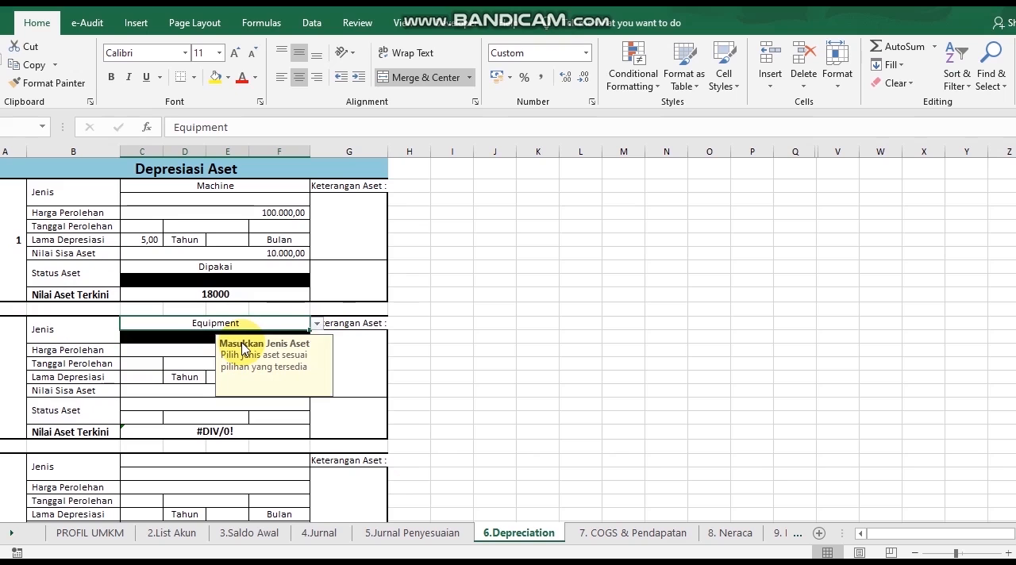
pyautogui.click(183, 349)
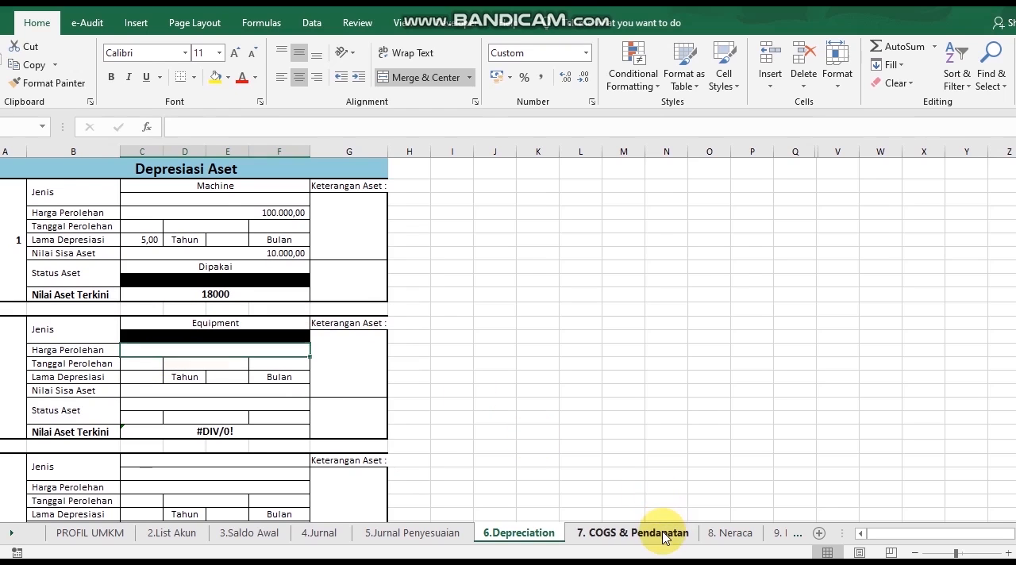
# Look over the 7. COGS & Pendapatan and 8. Neraca sheets and the first rows of the 4.Jurnal sheet
pyautogui.click(647, 532)
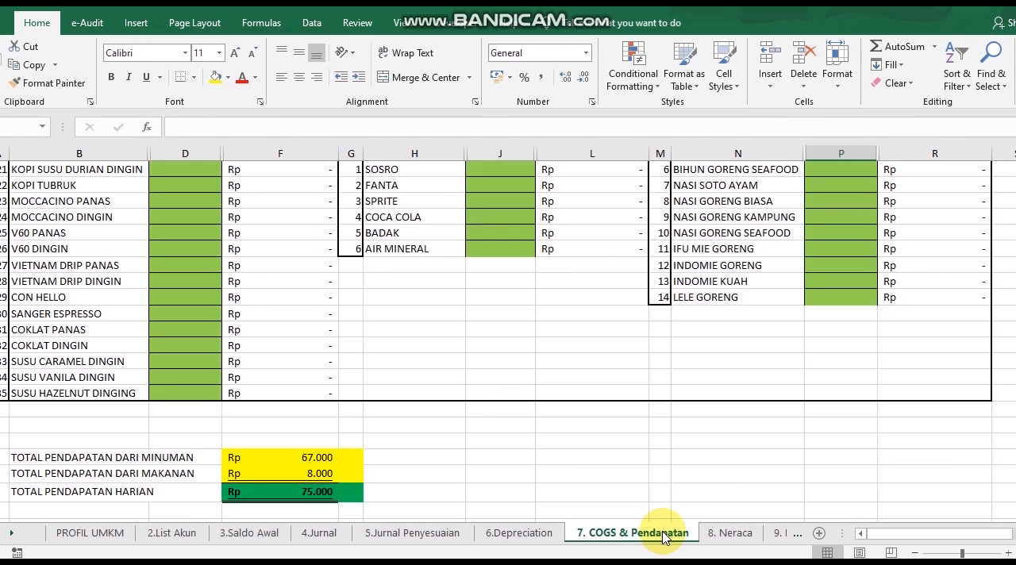
pyautogui.click(726, 532)
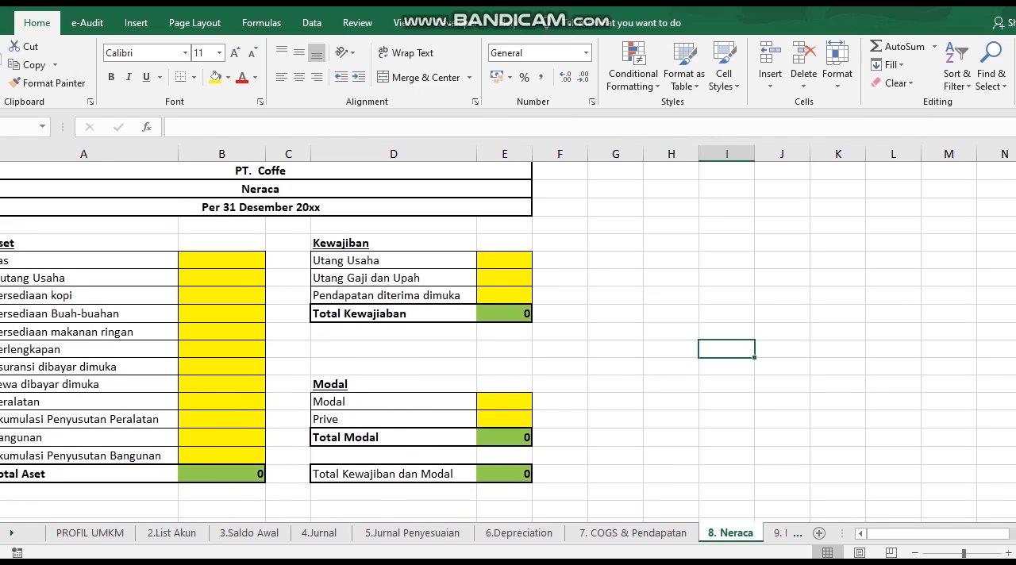
pyautogui.click(325, 533)
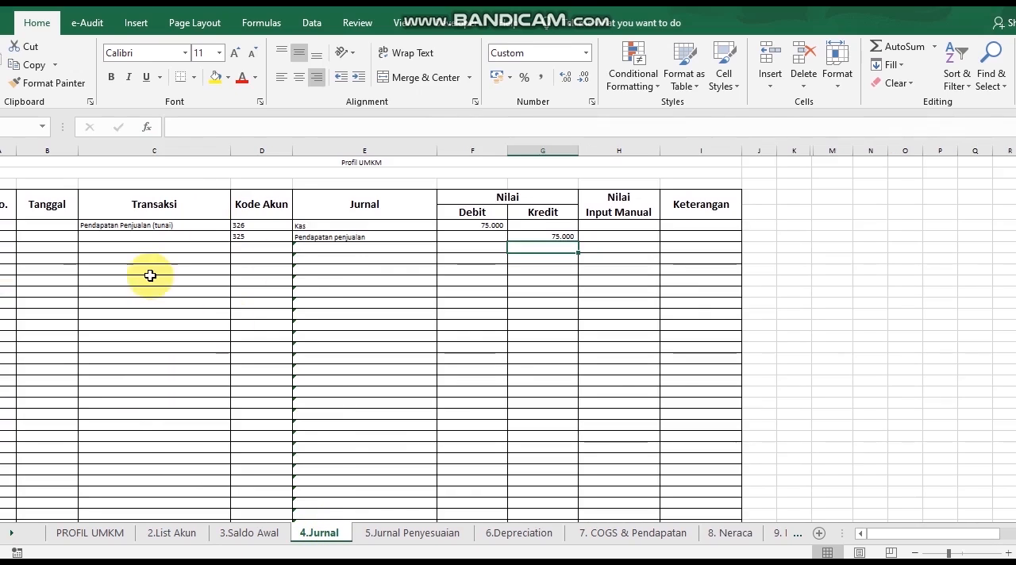
pyautogui.click(7, 270)
pyautogui.click(3, 229)
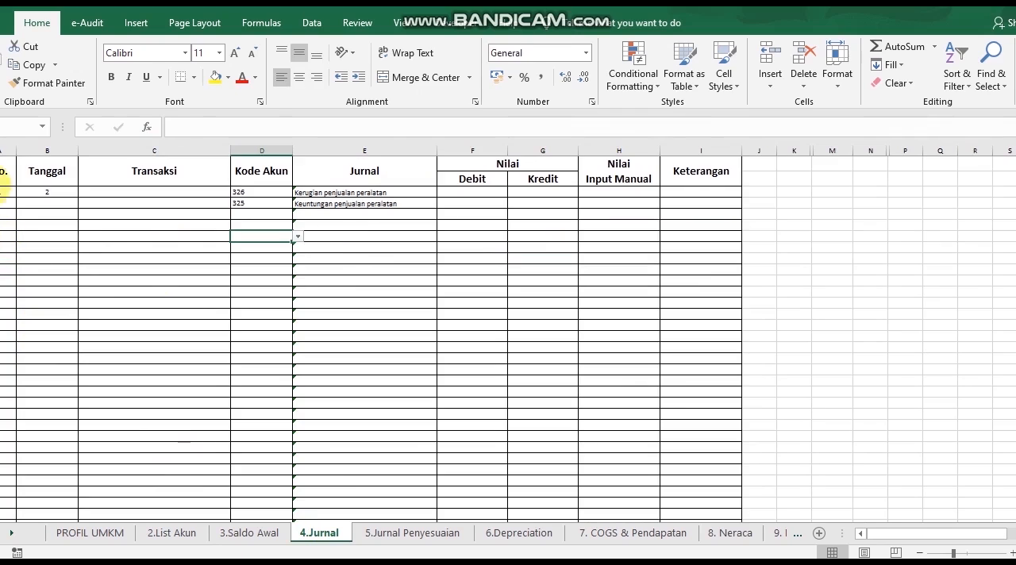
pyautogui.click(2, 190)
# Set the Transaksi of the first entry, dated 2, on the 4.Jurnal sheet to Pendapatan Penjualan (tunai)
pyautogui.doubleClick(2, 191)
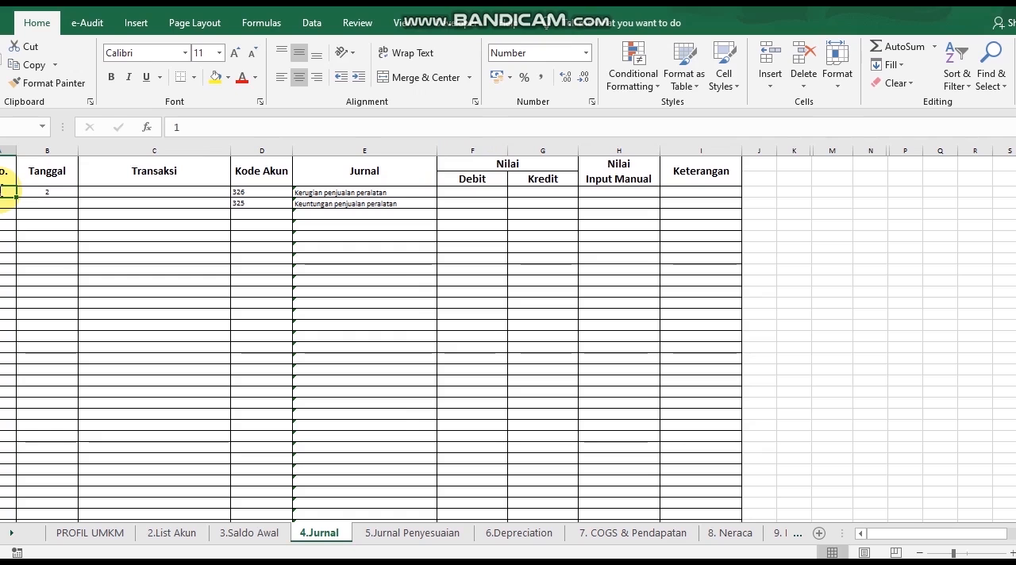
pyautogui.press('Tab')
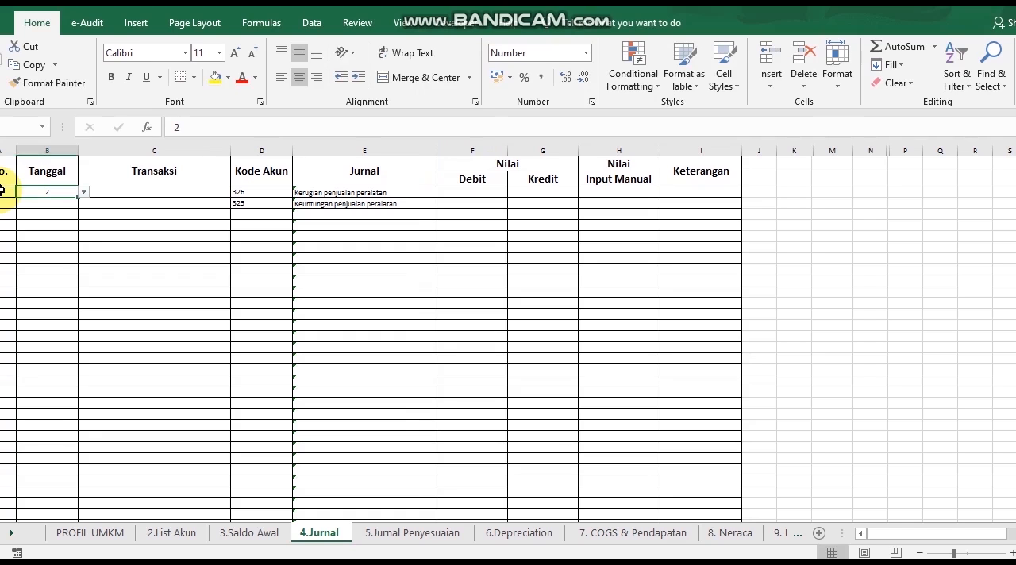
pyautogui.click(138, 191)
pyautogui.click(236, 193)
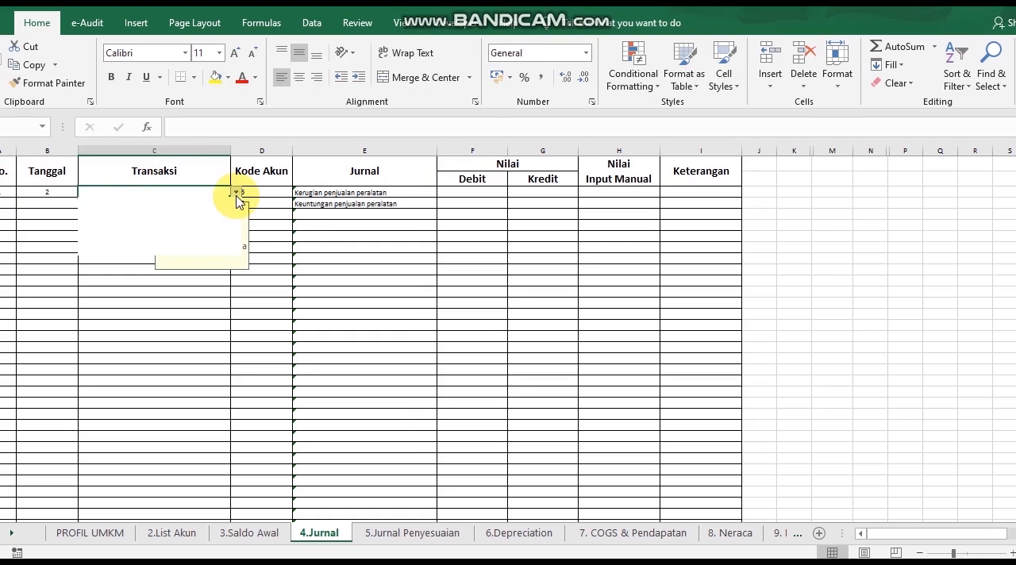
pyautogui.click(227, 216)
pyautogui.click(302, 203)
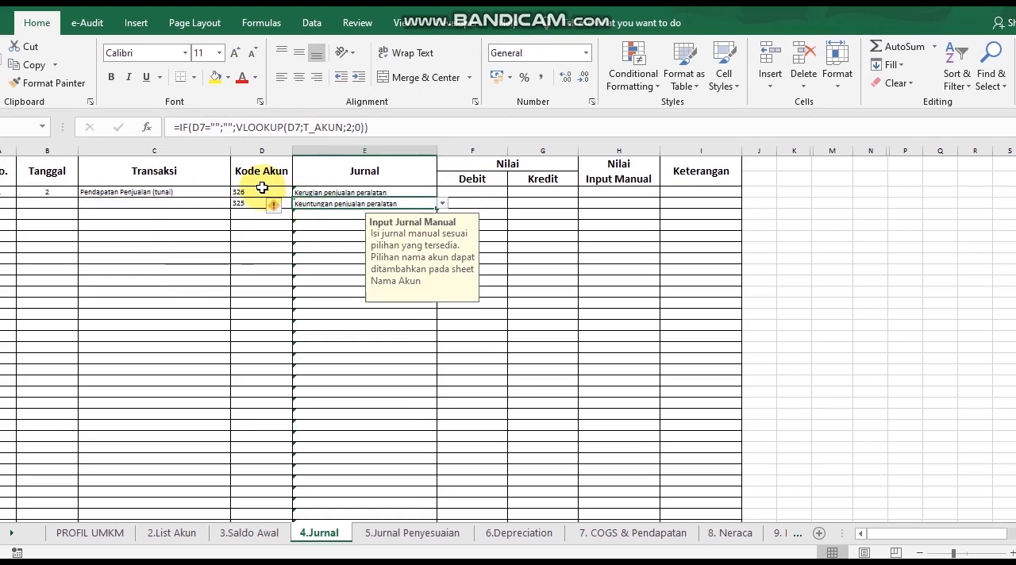
# Look through the account codes and names on the 2.List Akun sheet for the sales entry
pyautogui.click(264, 189)
pyautogui.click(187, 536)
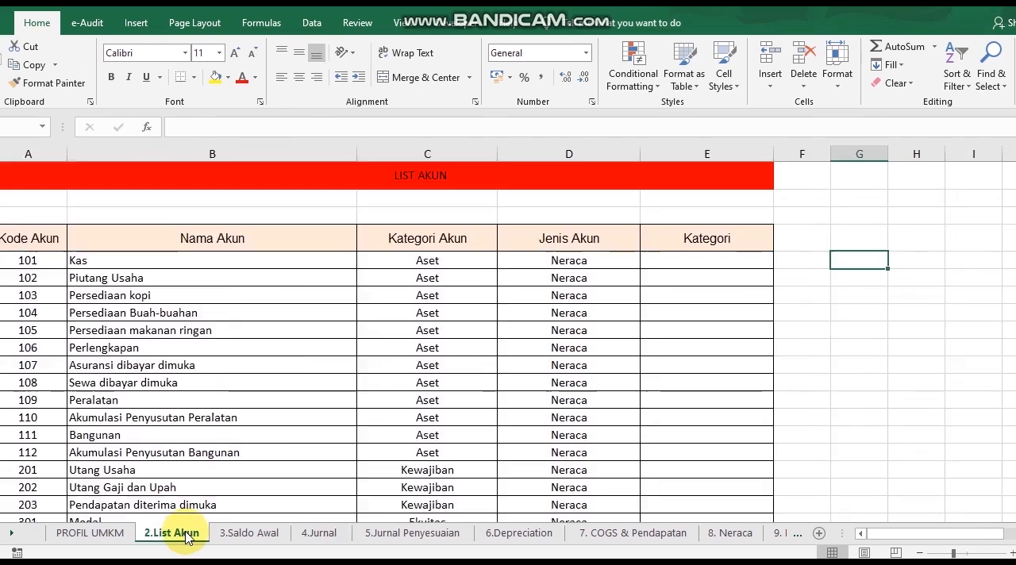
pyautogui.click(251, 387)
pyautogui.press('Down')
pyautogui.press('Down')
pyautogui.press('Down')
pyautogui.press('Down')
pyautogui.press('Down')
pyautogui.press('Down')
pyautogui.press('Down')
pyautogui.press('Down')
pyautogui.press('Down')
pyautogui.press('Down')
pyautogui.press('Down')
pyautogui.press('Down')
pyautogui.press('Down')
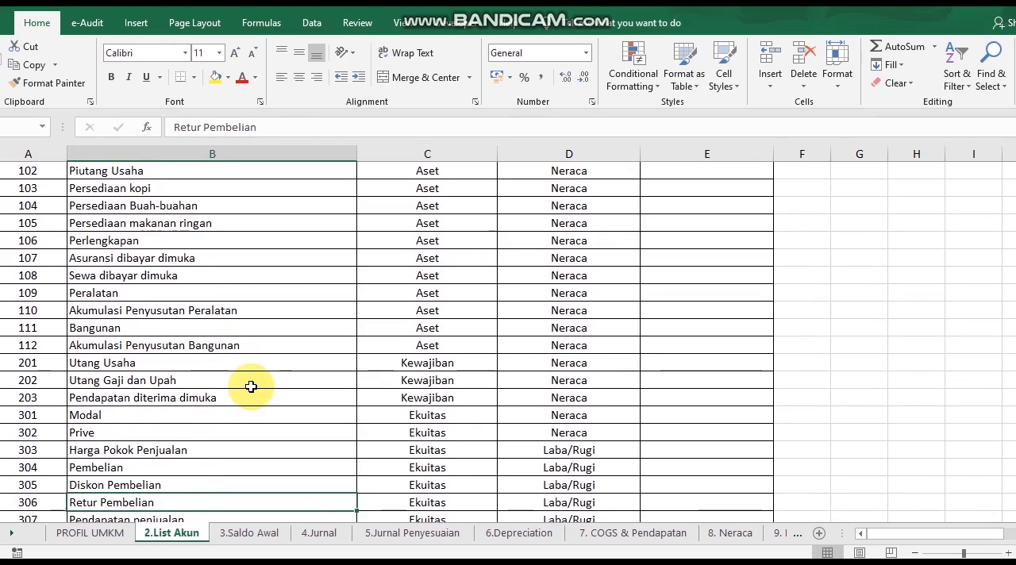
pyautogui.press('Up')
pyautogui.press('Up')
pyautogui.press('Up')
pyautogui.press('Up')
pyautogui.press('Up')
pyautogui.press('Up')
pyautogui.press('Up')
pyautogui.press('Up')
pyautogui.press('Up')
pyautogui.press('Up')
pyautogui.press('Up')
pyautogui.press('Up')
pyautogui.press('Up')
pyautogui.press('Up')
pyautogui.press('Up')
pyautogui.press('Up')
pyautogui.press('Up')
pyautogui.press('Up')
pyautogui.press('Up')
pyautogui.press('Up')
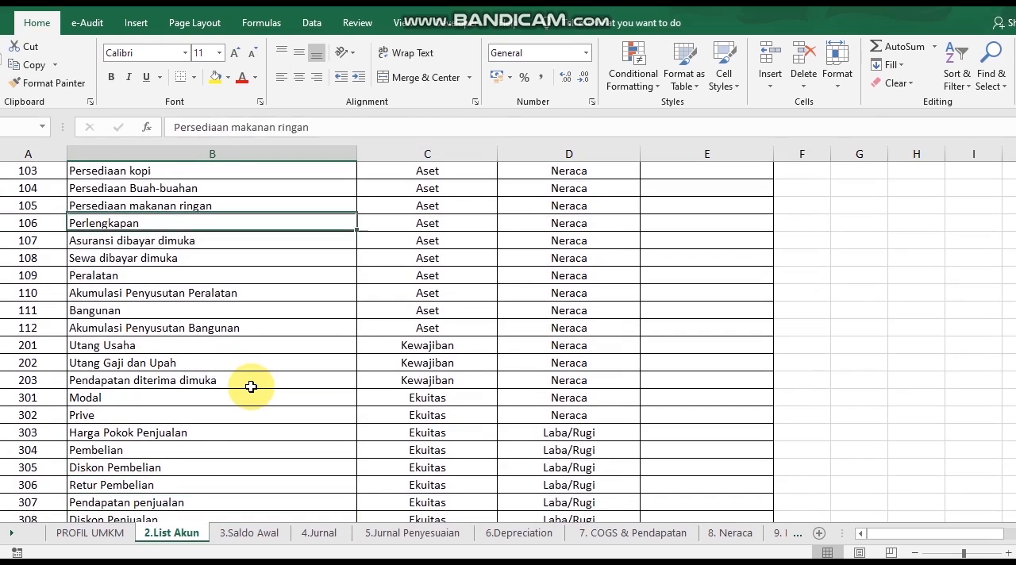
# Set the Kode Akun of the first row on the 4.Jurnal sheet to 101
pyautogui.click(332, 533)
pyautogui.click(297, 192)
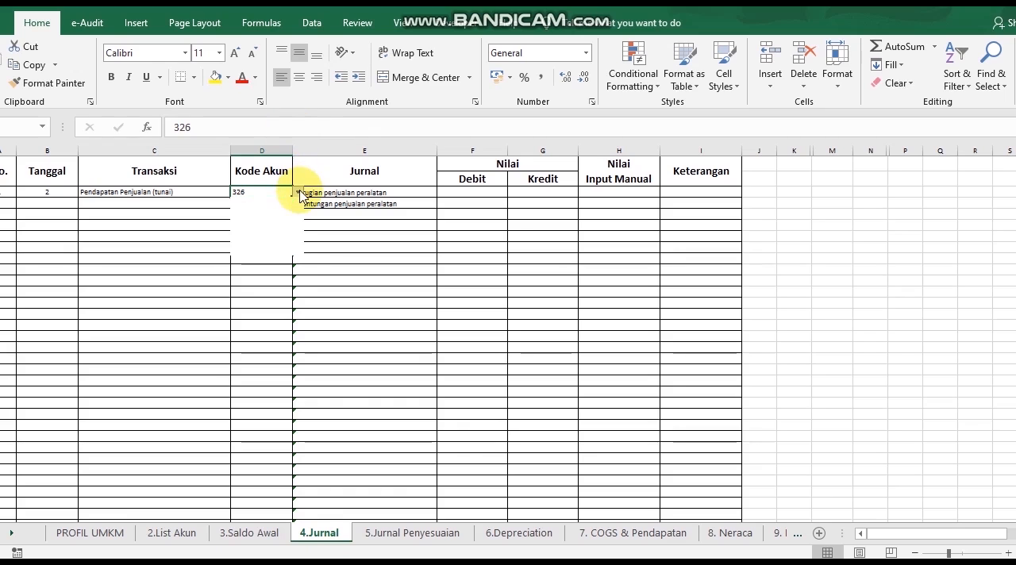
pyautogui.moveTo(297, 239); pyautogui.dragTo(301, 219)
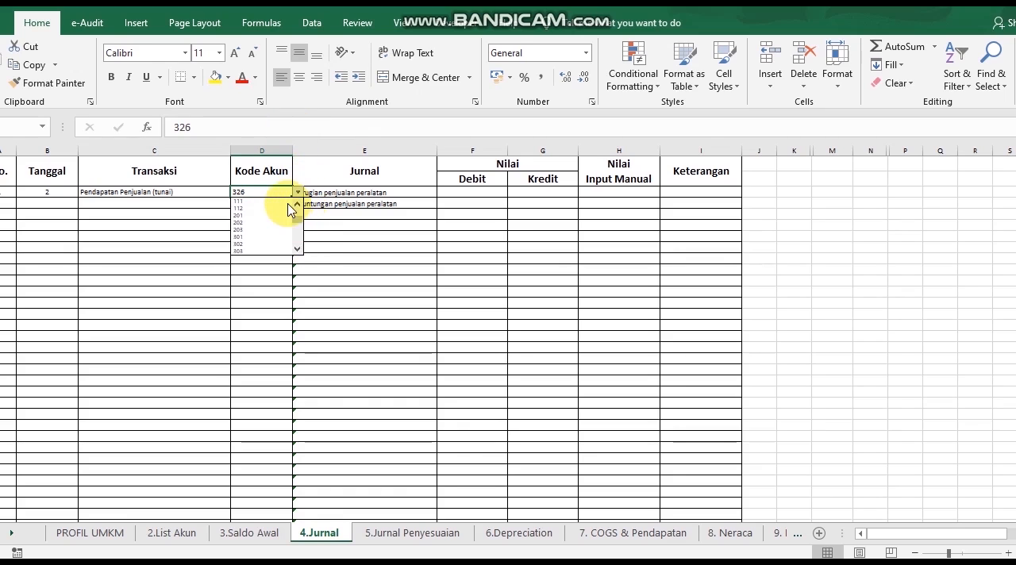
pyautogui.click(274, 192)
pyautogui.write('101')
pyautogui.press('Return')
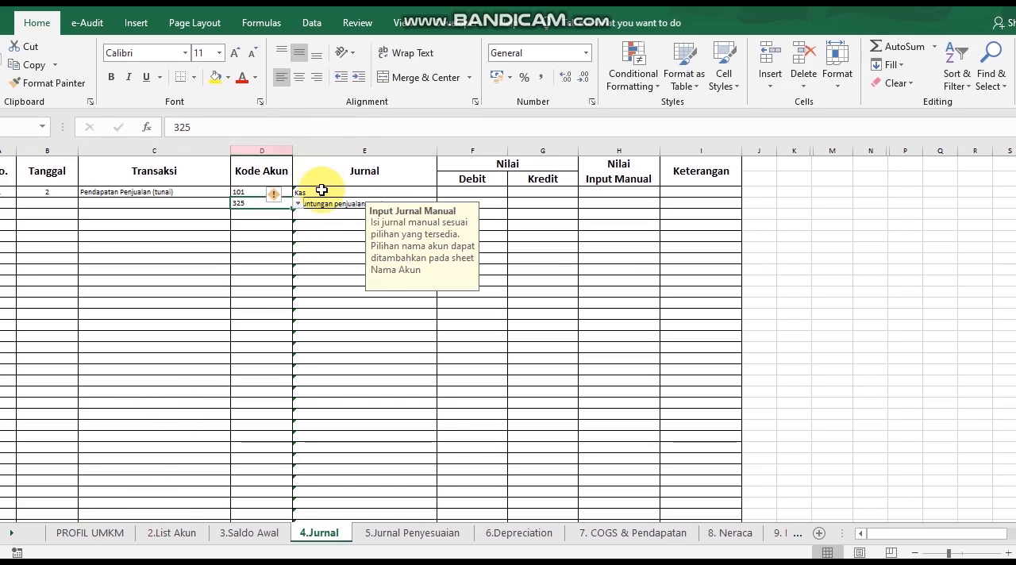
# Set the Jurnal account in the entry's second row to Pendapatan penjualan
pyautogui.click(323, 193)
pyautogui.click(323, 203)
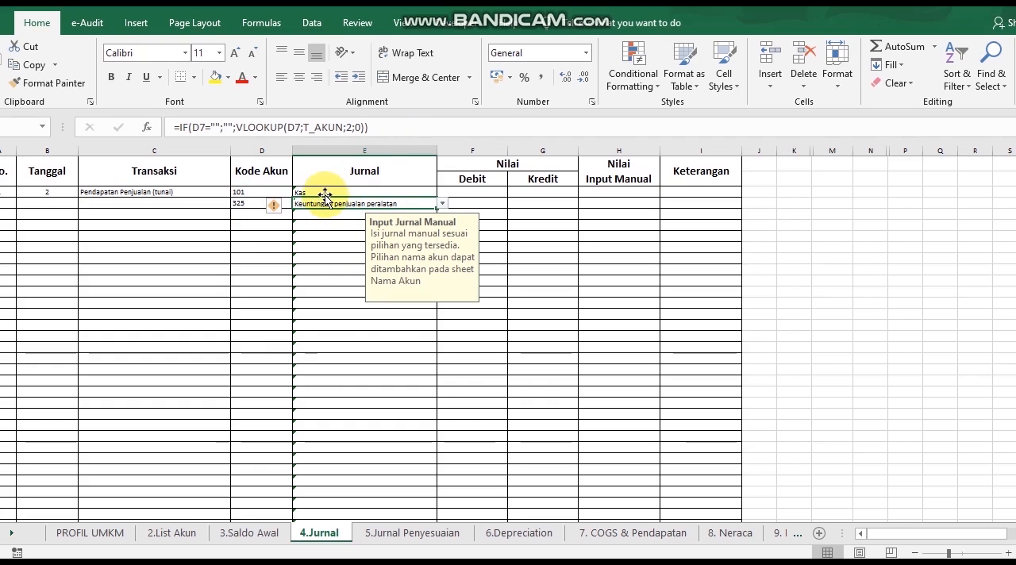
pyautogui.click(442, 206)
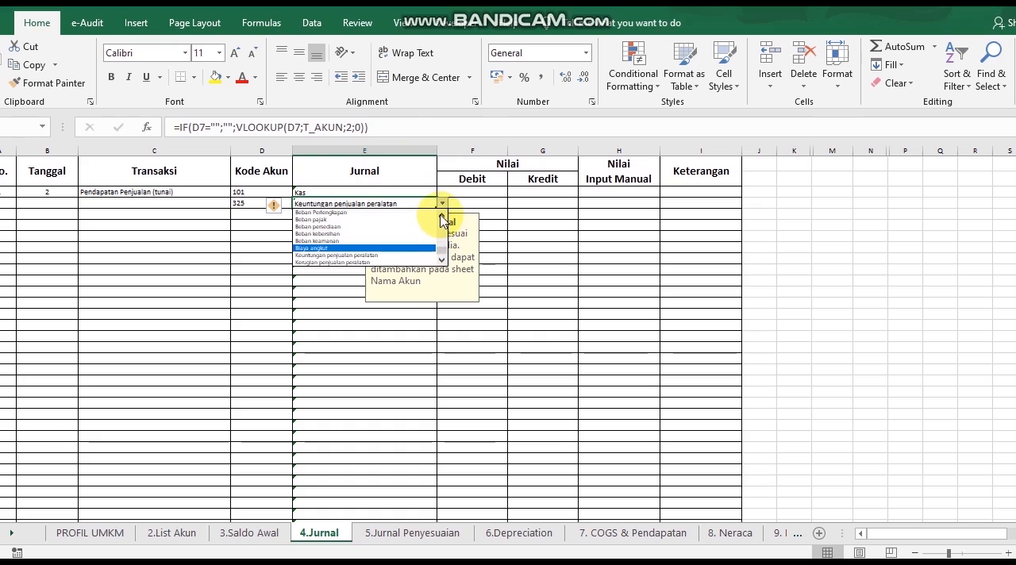
pyautogui.scroll(5, 442, 220)
pyautogui.scroll(5, 442, 219)
pyautogui.scroll(-4, 442, 264)
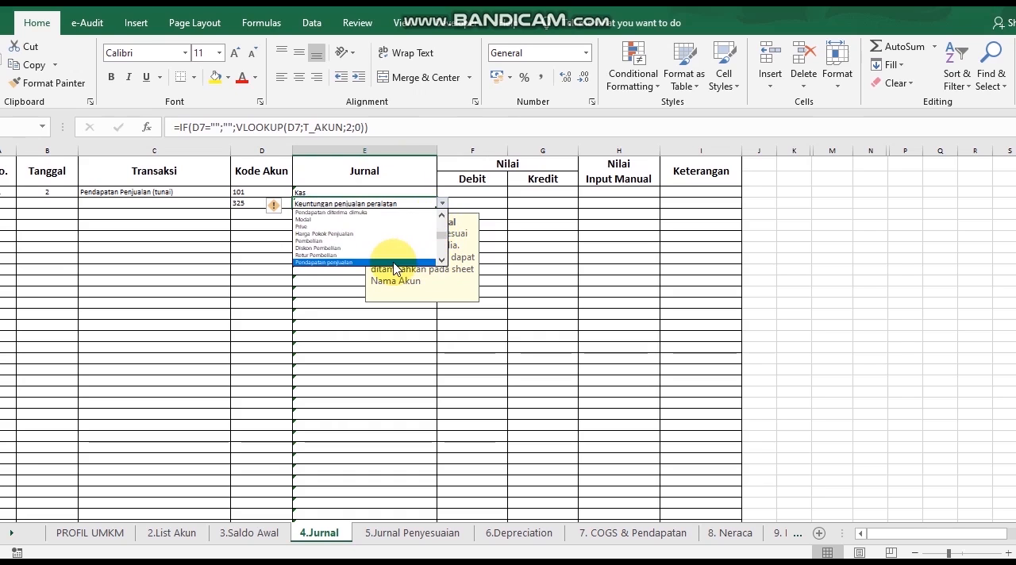
pyautogui.click(393, 263)
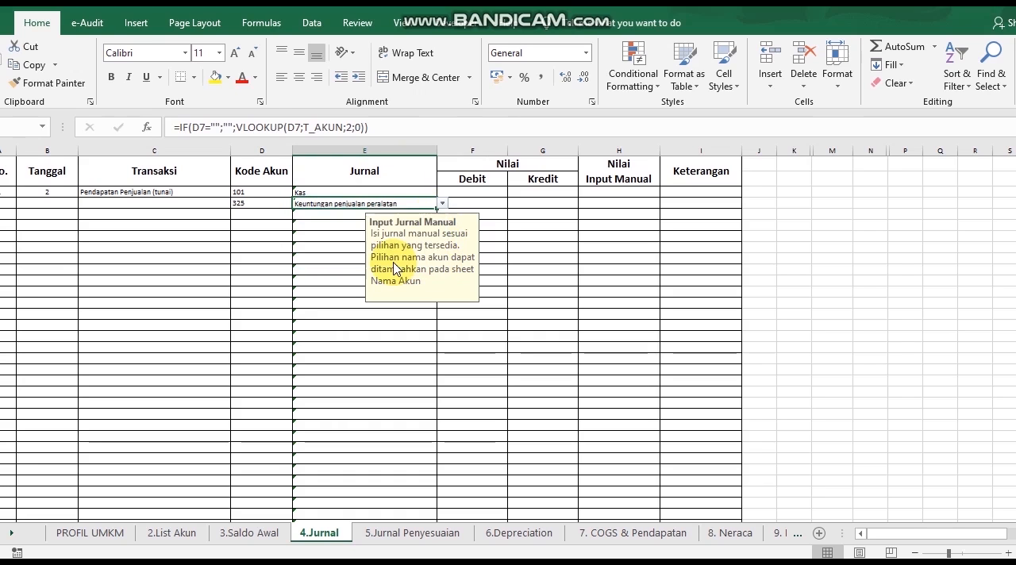
# Enter a debit of 75000 for Kas and a credit of 75000 for Pendapatan penjualan
pyautogui.click(485, 191)
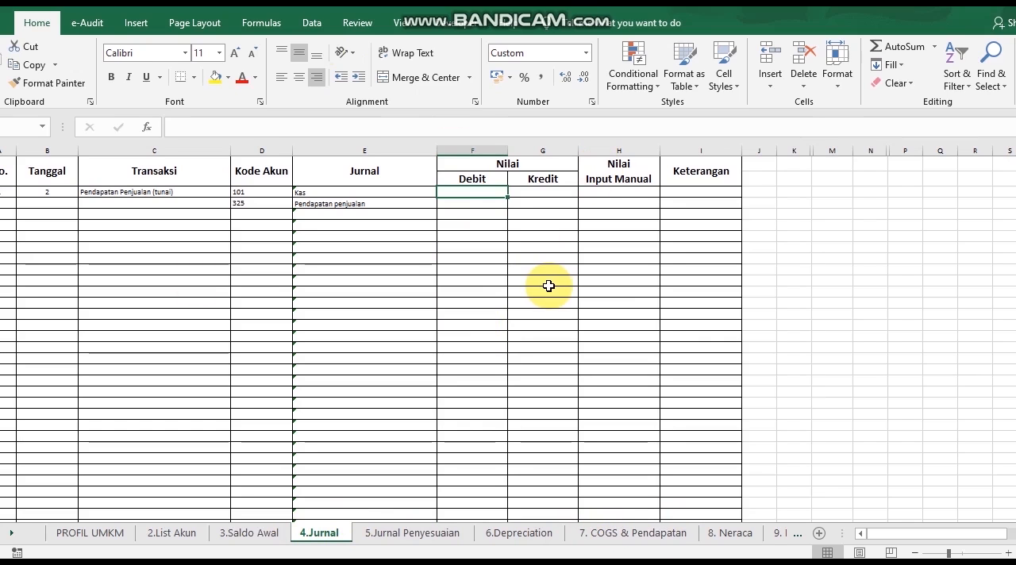
pyautogui.write('75000')
pyautogui.press('Return')
pyautogui.press('Right')
pyautogui.write('75000')
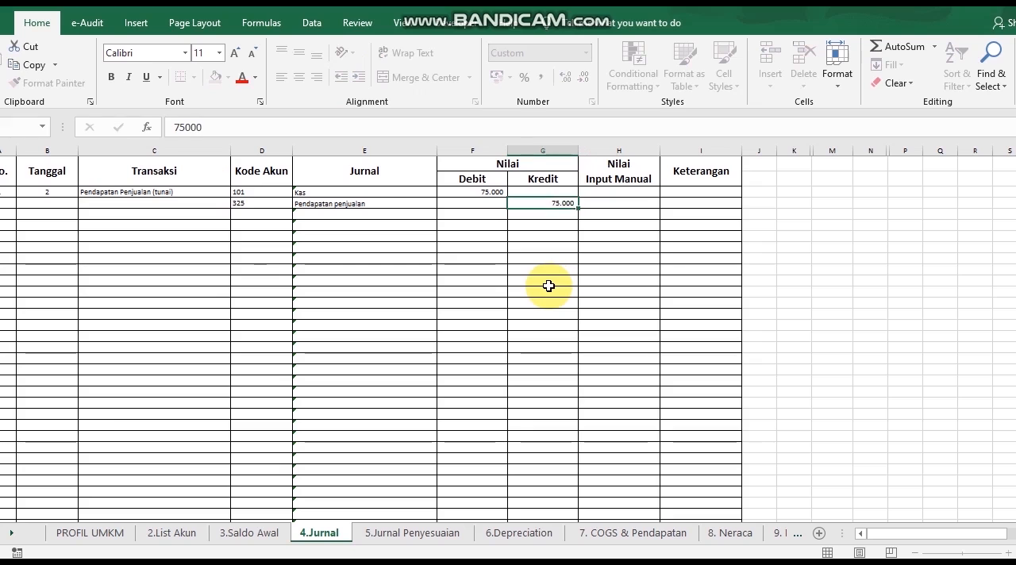
pyautogui.press('Left')
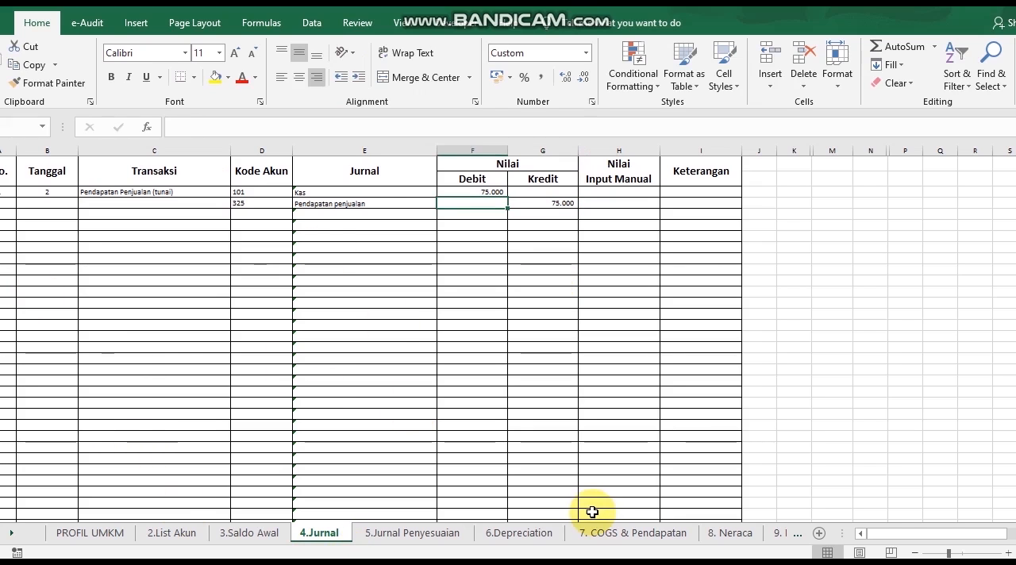
# Look over the report layouts on the 8. Neraca, 9. Laba Rugi and 10. LPE sheets
pyautogui.click(722, 533)
pyautogui.click(11, 533)
pyautogui.click(11, 532)
pyautogui.click(11, 533)
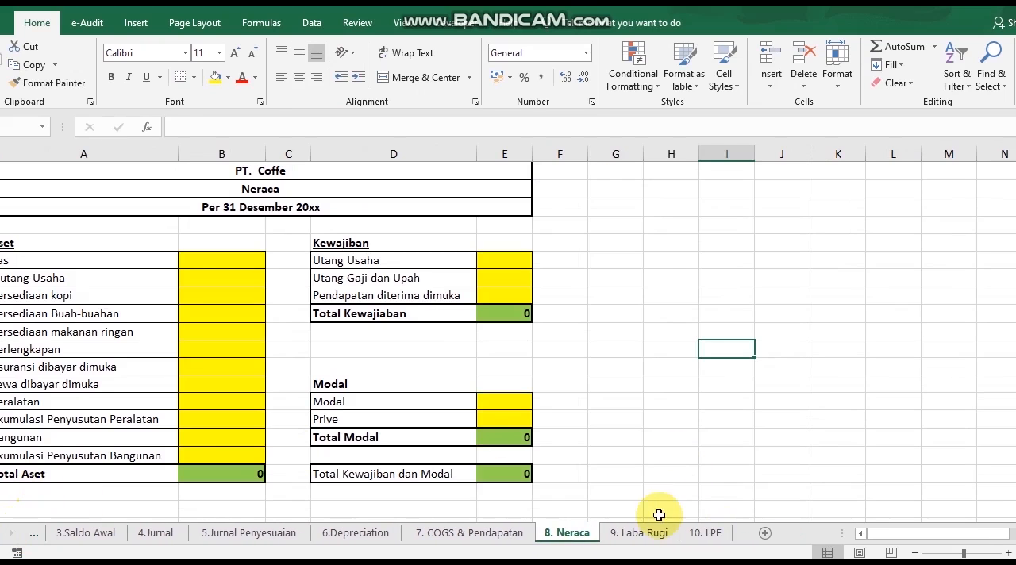
pyautogui.click(642, 532)
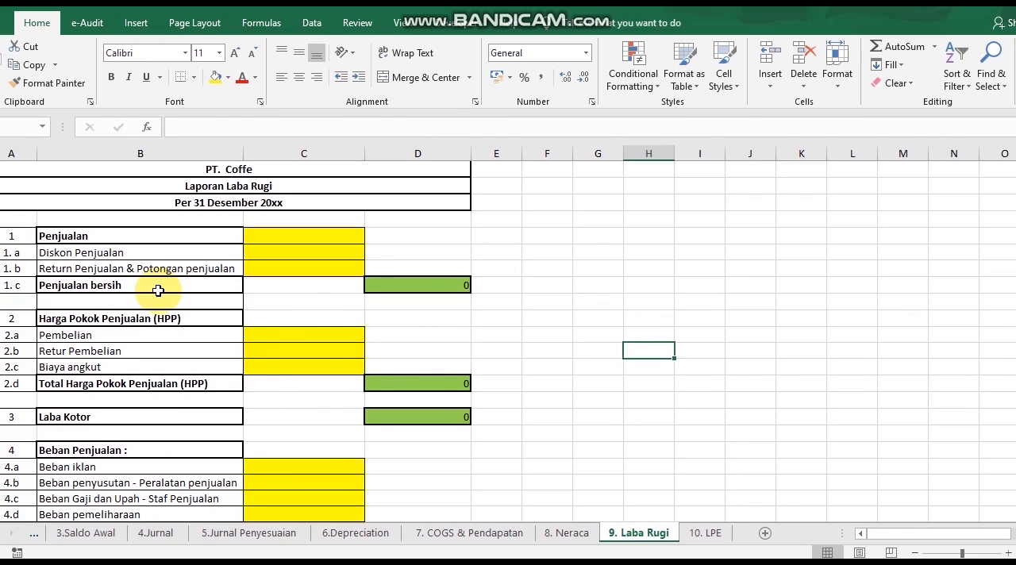
pyautogui.click(714, 533)
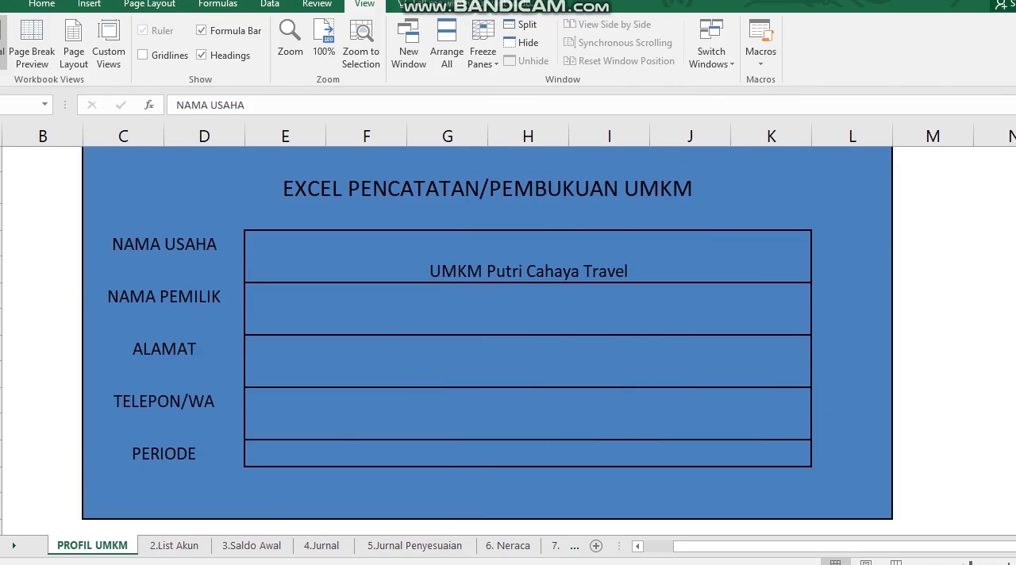
# Go through the business profile fields on the PROFIL UMKM sheet and set PERIODE to "1 januari-31 januari 2020"
pyautogui.click(390, 259)
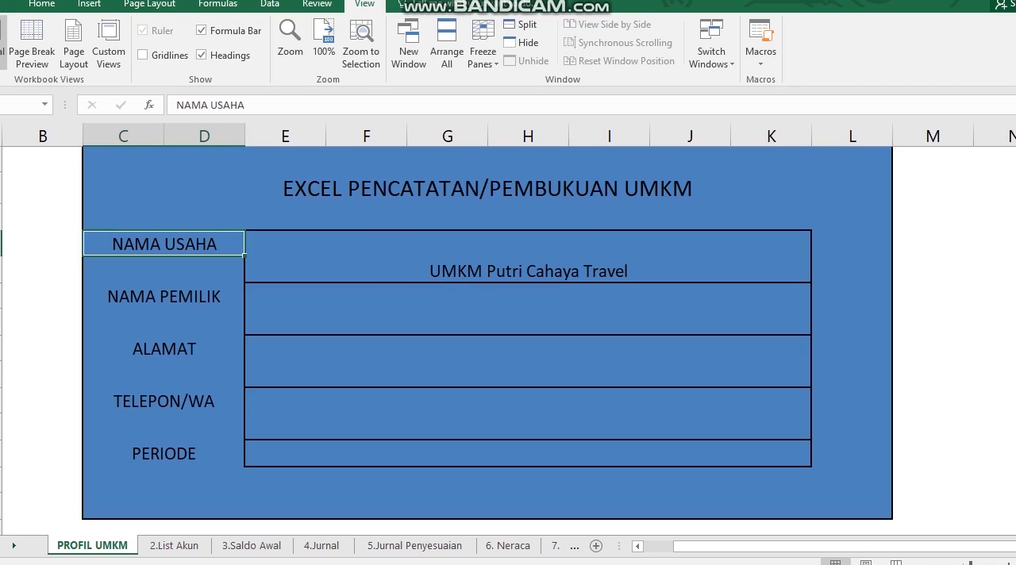
pyautogui.click(386, 257)
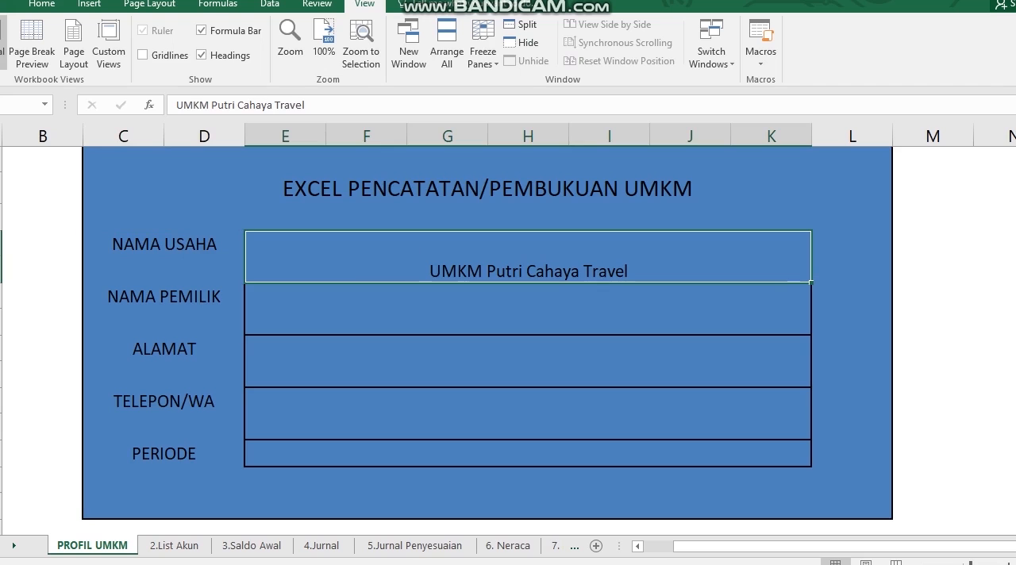
pyautogui.click(528, 308)
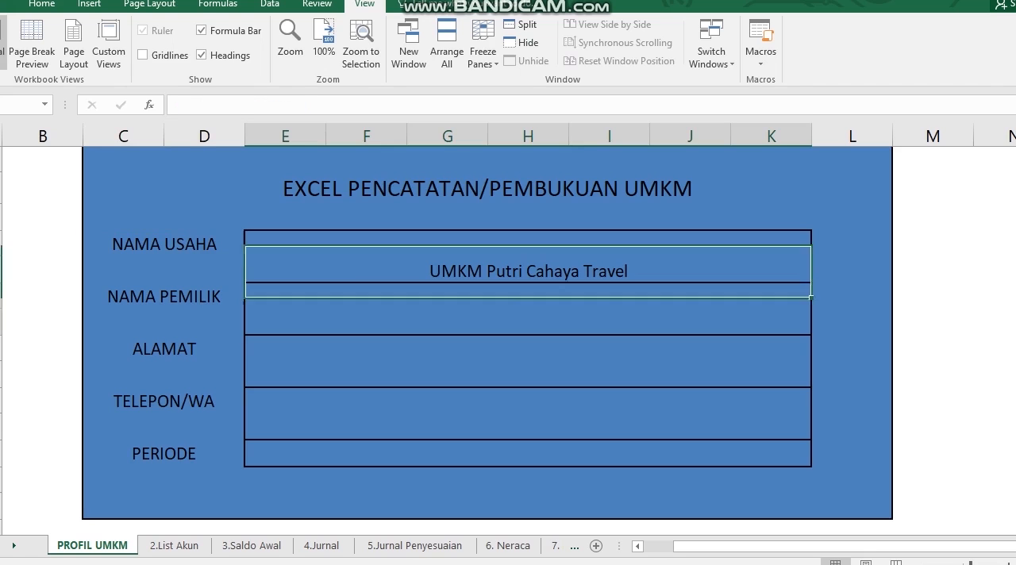
pyautogui.click(527, 361)
pyautogui.click(528, 413)
pyautogui.click(528, 454)
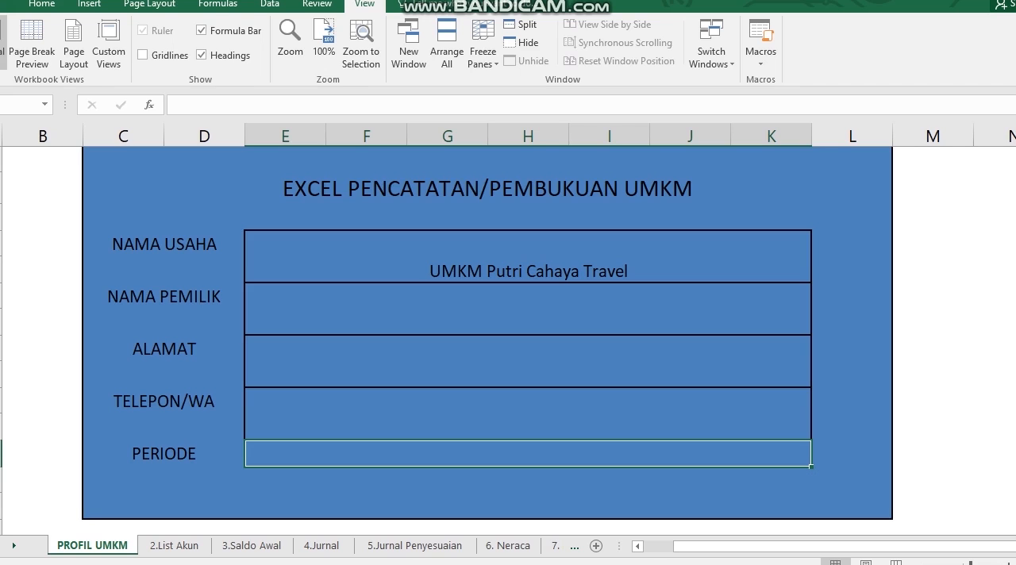
pyautogui.write('1 janu')
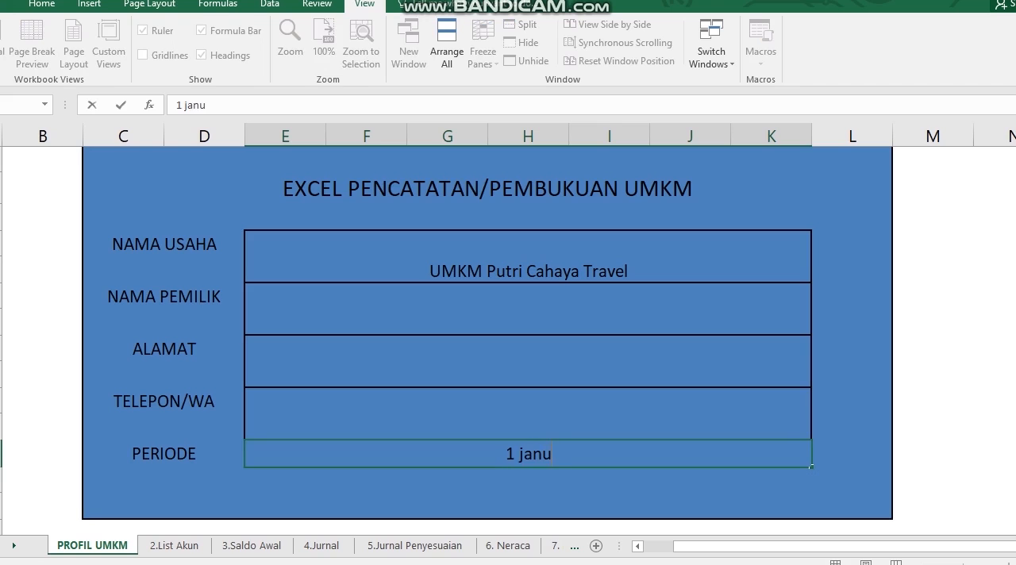
pyautogui.write('ari-31 januari 2020')
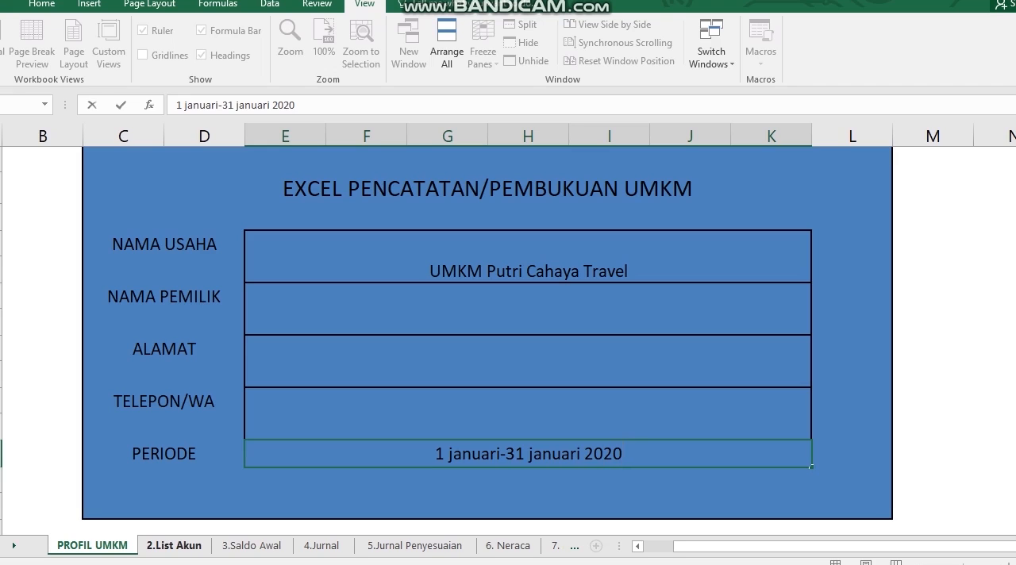
# Examine the Kategori Akun of Kas, Utang Usaha and Modal on the 2.List Akun sheet, plus the Kas and Kas di Bank accounts
pyautogui.click(174, 545)
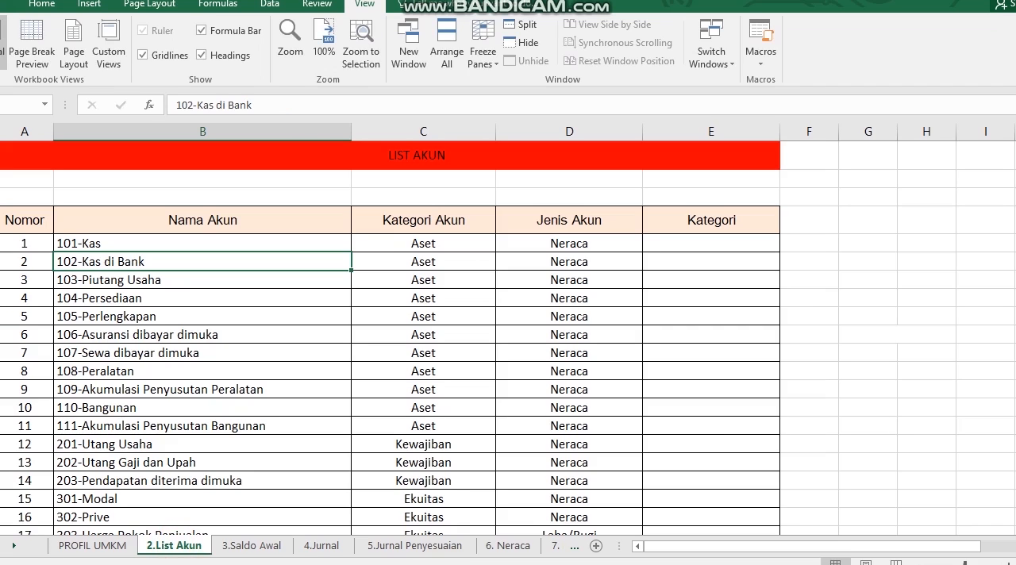
pyautogui.click(124, 243)
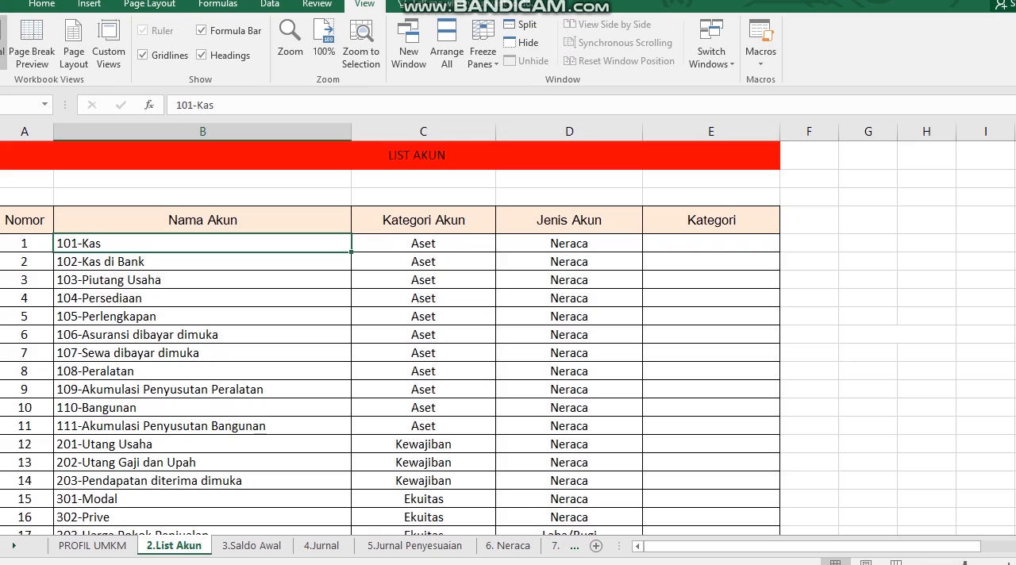
pyautogui.click(425, 244)
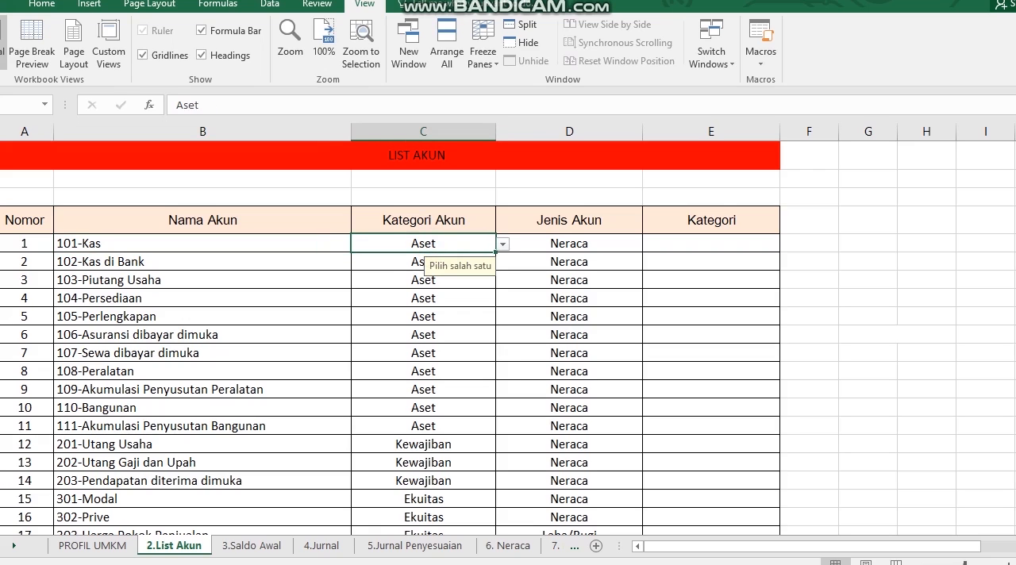
pyautogui.click(84, 445)
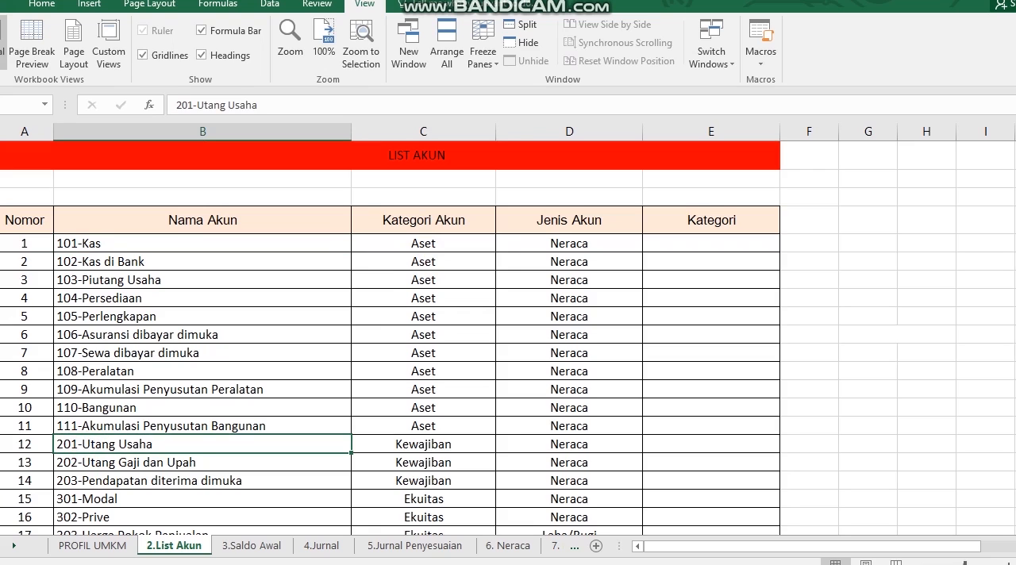
pyautogui.click(421, 444)
pyautogui.click(204, 498)
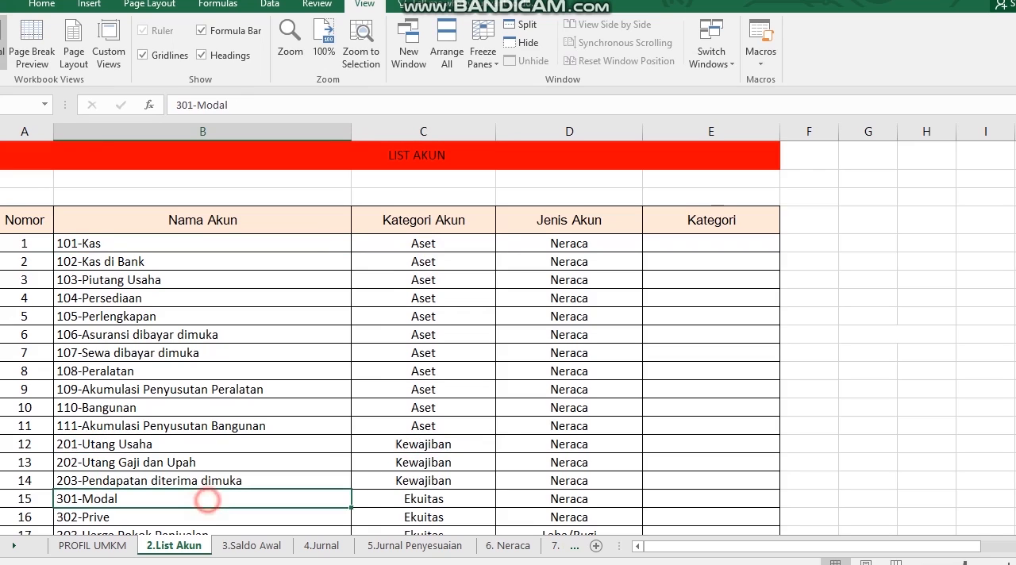
pyautogui.click(374, 500)
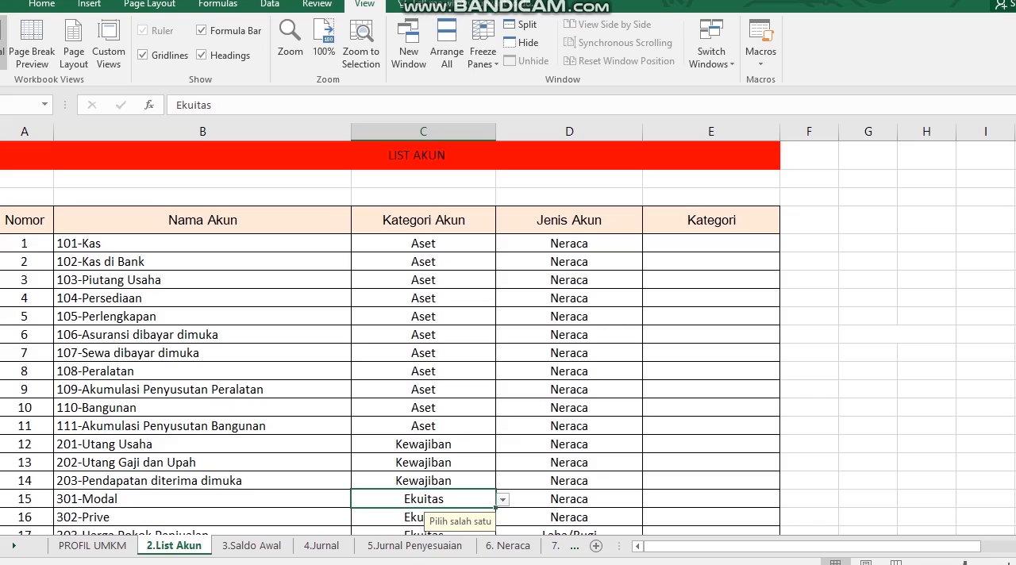
pyautogui.click(114, 243)
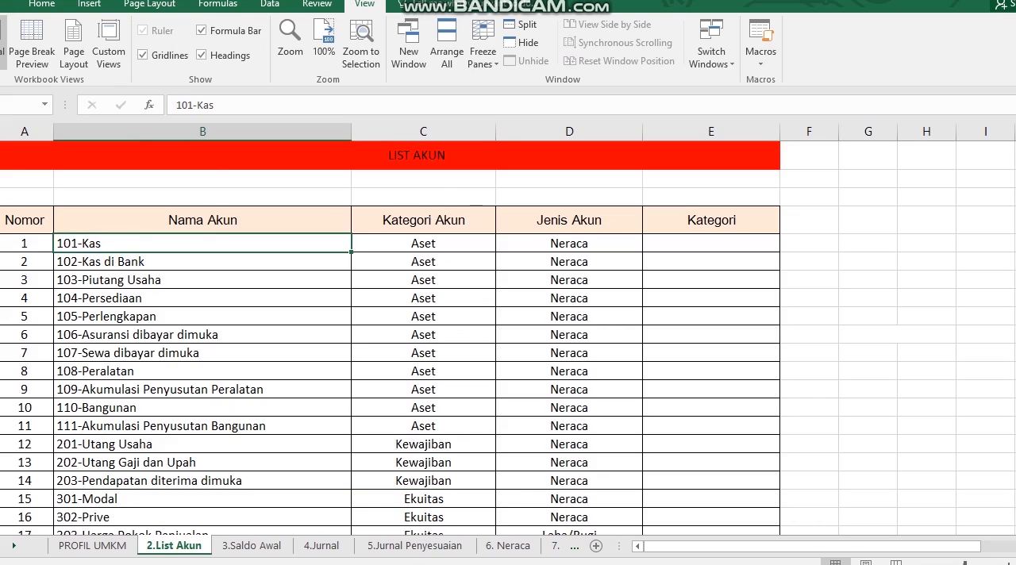
pyautogui.click(113, 264)
pyautogui.click(113, 245)
pyautogui.click(103, 262)
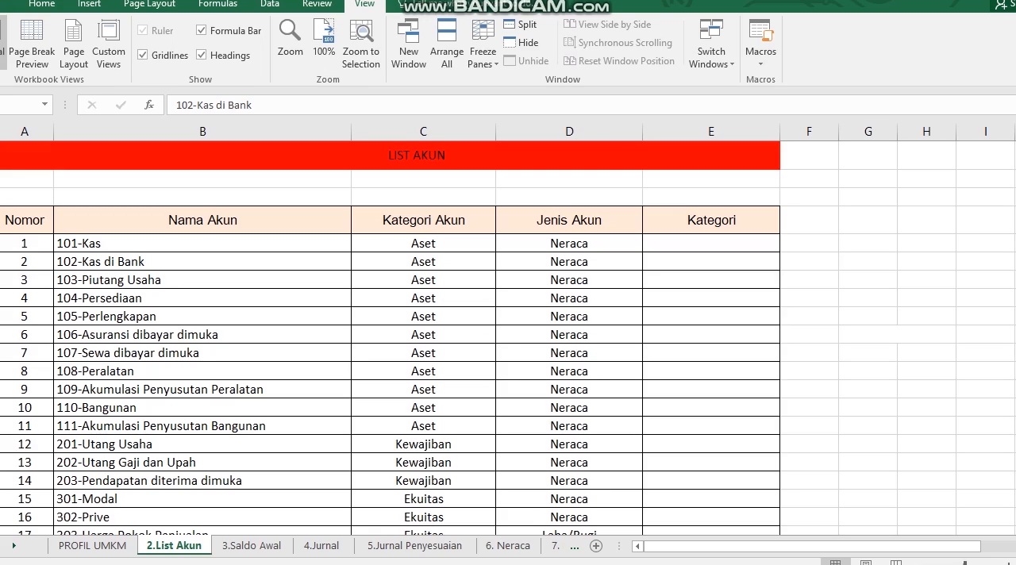
# Read down the account list past the balance-sheet accounts to the Laba/Rugi accounts and back
pyautogui.click(193, 366)
pyautogui.press('Down')
pyautogui.press('Down')
pyautogui.press('Down')
pyautogui.press('Down')
pyautogui.press('Down')
pyautogui.press('Down')
pyautogui.press('Down')
pyautogui.press('Down')
pyautogui.press('Down')
pyautogui.press('Down')
pyautogui.press('Down')
pyautogui.press('Down')
pyautogui.press('Down')
pyautogui.press('Down')
pyautogui.press('Down')
pyautogui.press('Down')
pyautogui.press('Down')
pyautogui.press('Down')
pyautogui.press('Down')
pyautogui.press('Down')
pyautogui.press('Up')
pyautogui.press('Up')
pyautogui.press('Up')
pyautogui.press('Up')
pyautogui.press('Up')
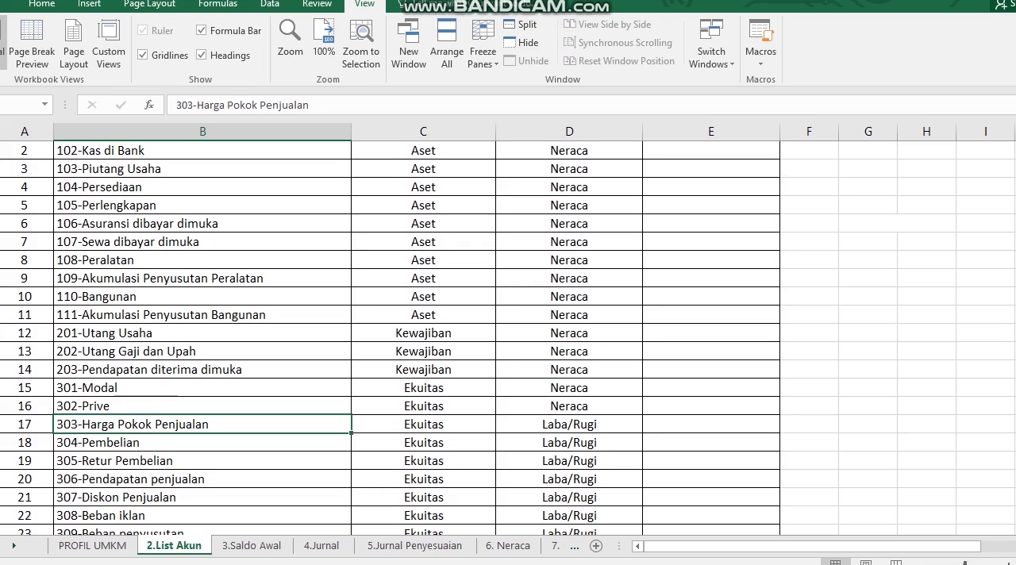
# Look over the Laba/Rugi accounts from 307-Diskon Penjualan to 311-Beban Gaji dan Upah and the 202-Utang Gaji dan Upah account
pyautogui.click(126, 499)
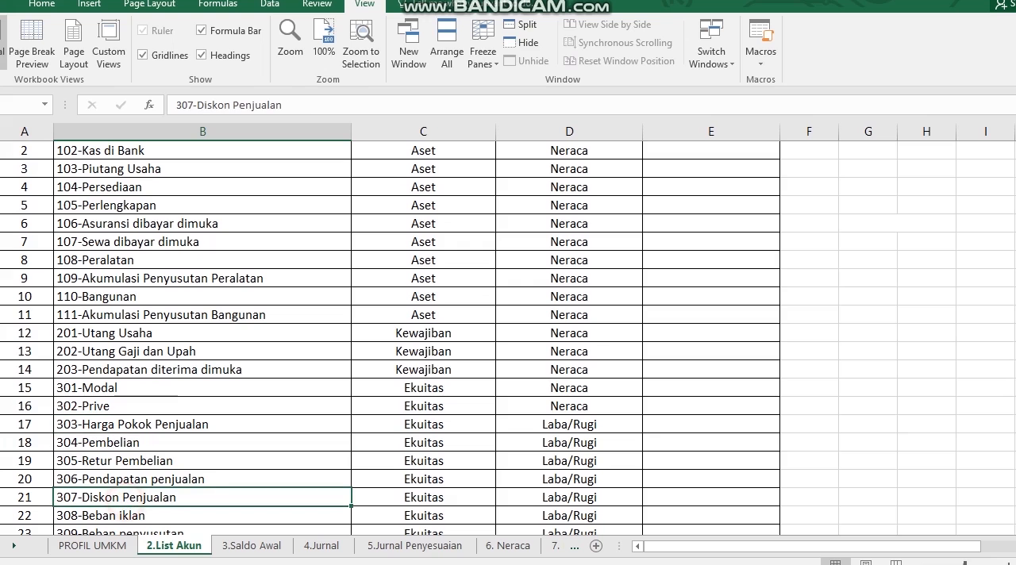
pyautogui.press('Down')
pyautogui.press('Down')
pyautogui.press('Down')
pyautogui.press('Down')
pyautogui.press('Down')
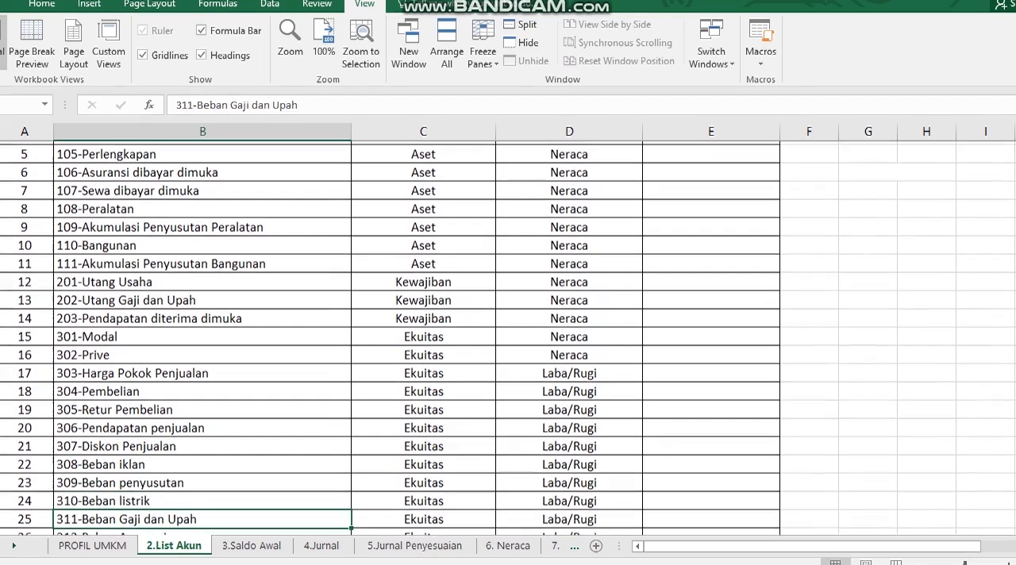
pyautogui.press('Up')
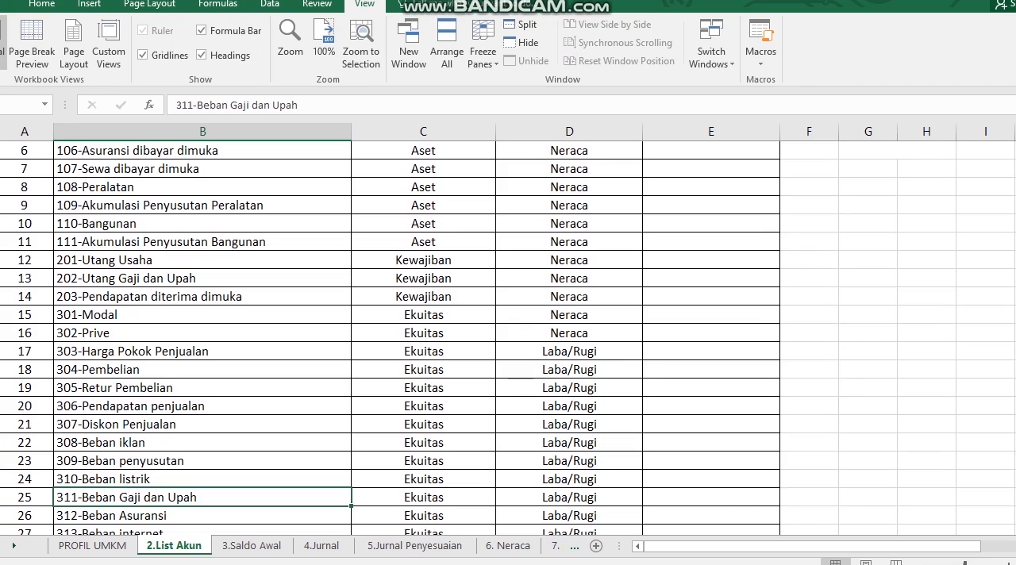
pyautogui.click(162, 271)
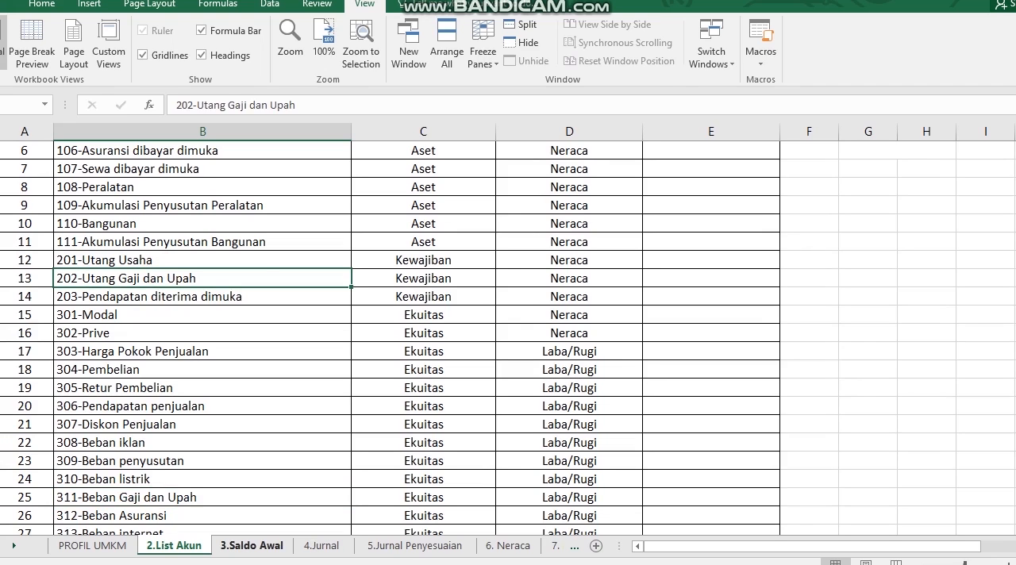
# Set the opening balance of 101-Kas to 100,000,000 on the 3.Saldo Awal sheet
pyautogui.click(252, 546)
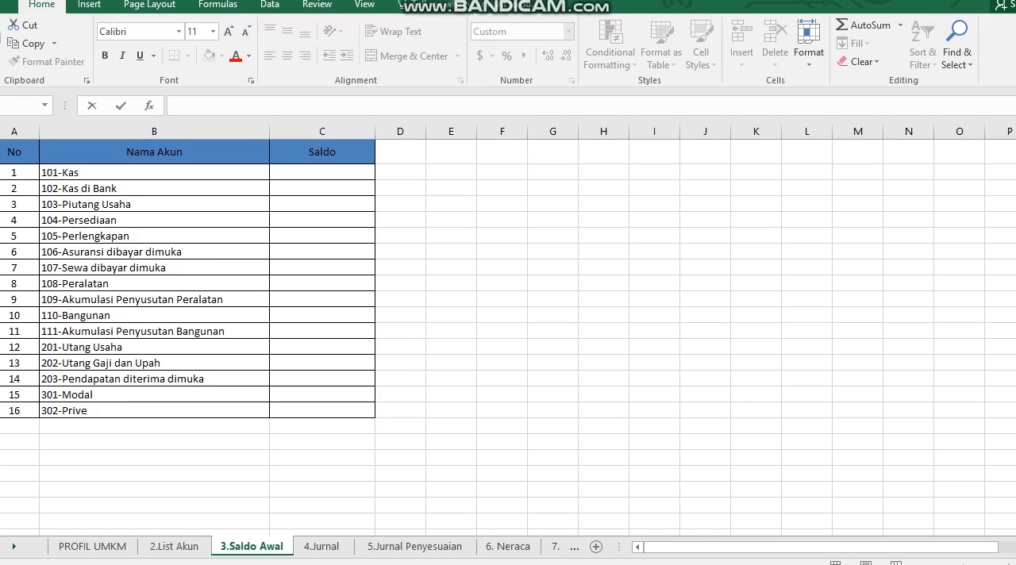
pyautogui.click(322, 172)
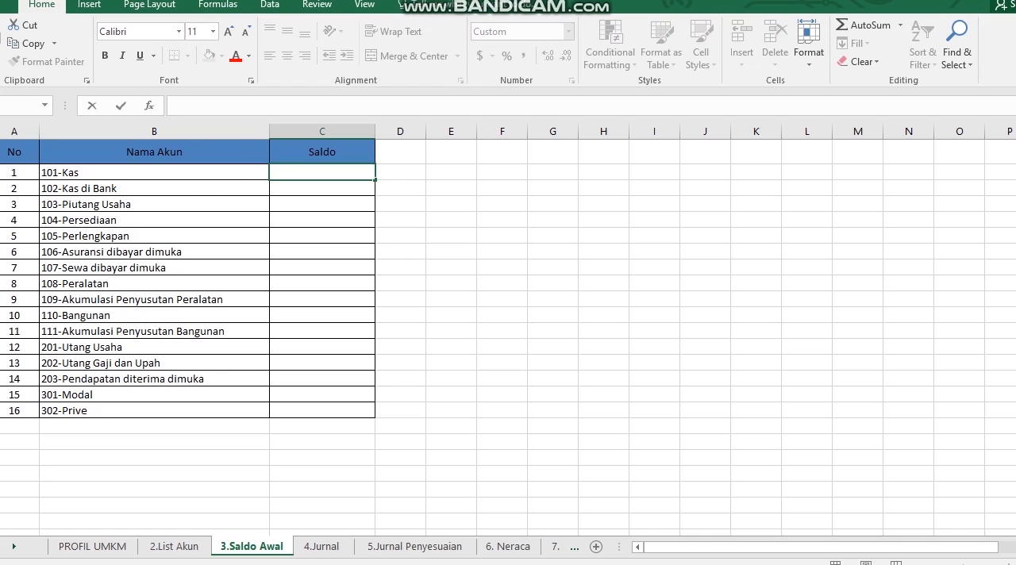
pyautogui.write('1')
pyautogui.write('00,0')
pyautogui.write('00,')
pyautogui.write('000')
pyautogui.press('Return')
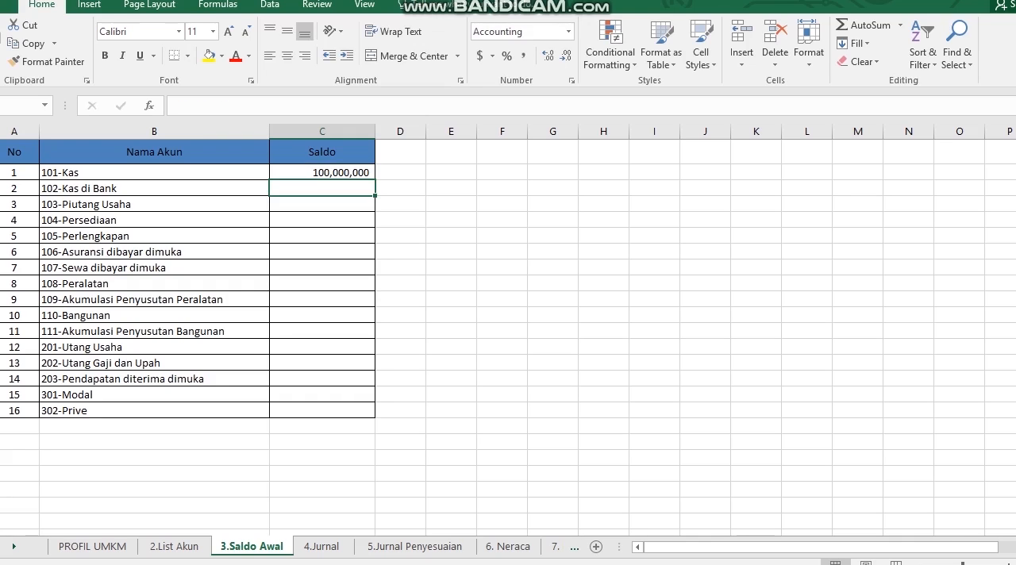
pyautogui.hotkey('alt', 'Tab')
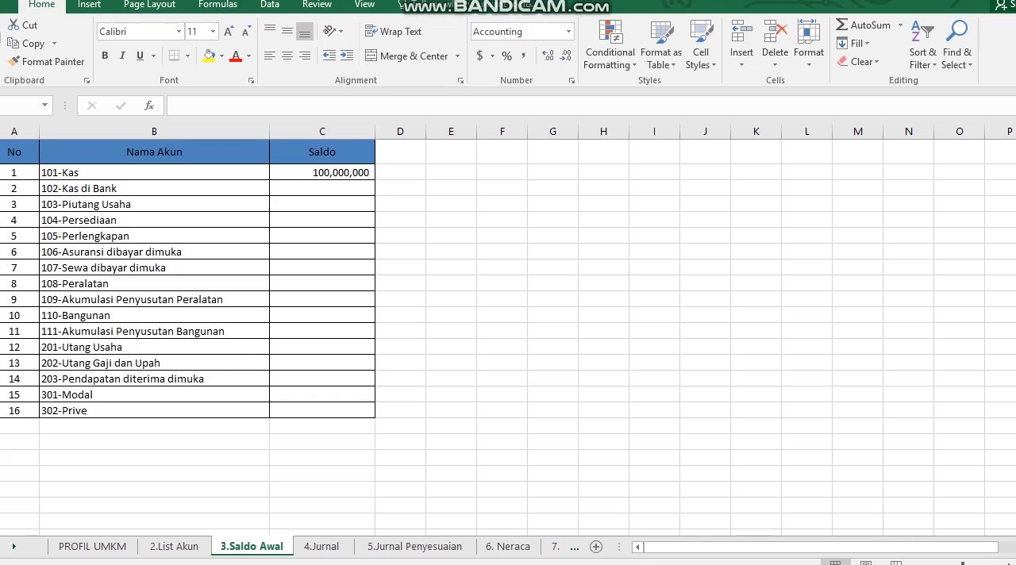
# Start the first entry on the 4.Jurnal sheet with No. 1 and Tanggal 5
pyautogui.click(322, 546)
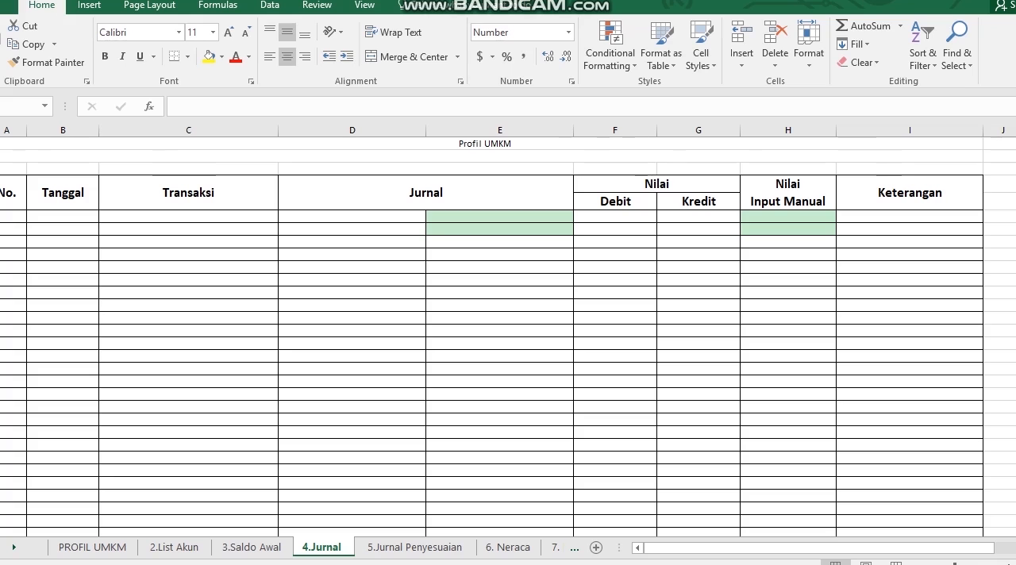
pyautogui.moveTo(8, 215); pyautogui.dragTo(9, 279)
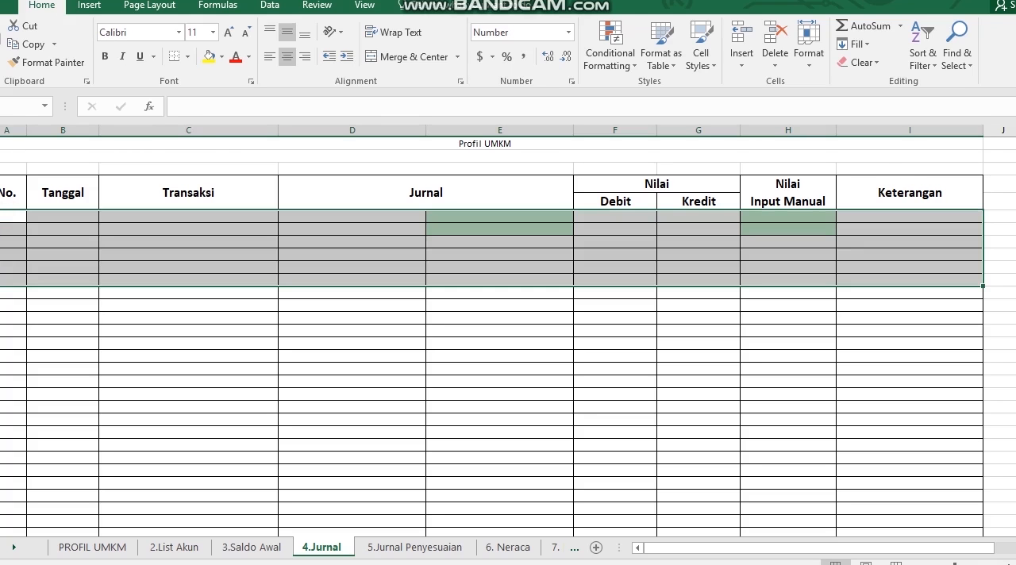
pyautogui.click(6, 215)
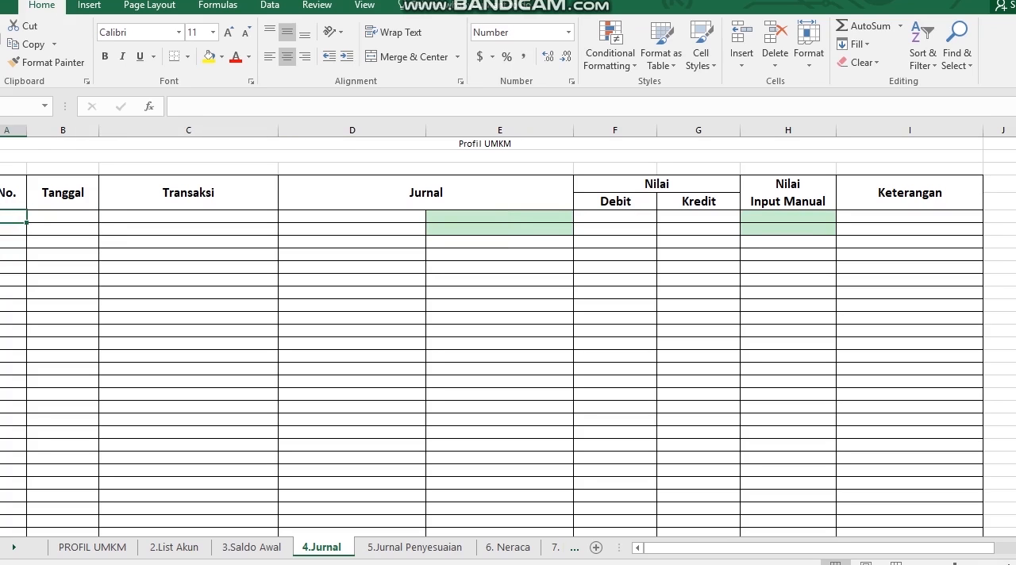
pyautogui.write('1')
pyautogui.press('Tab')
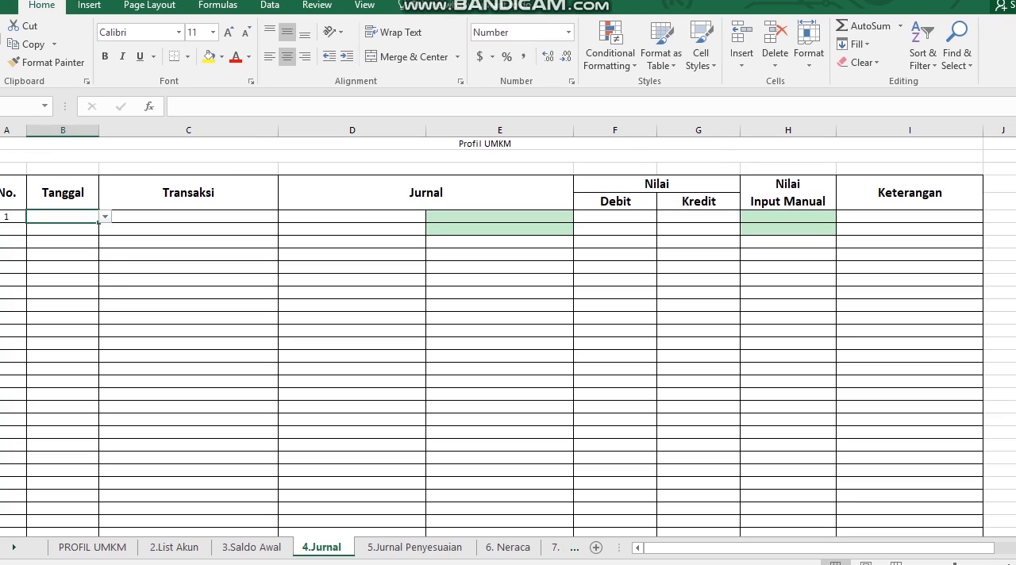
pyautogui.click(105, 217)
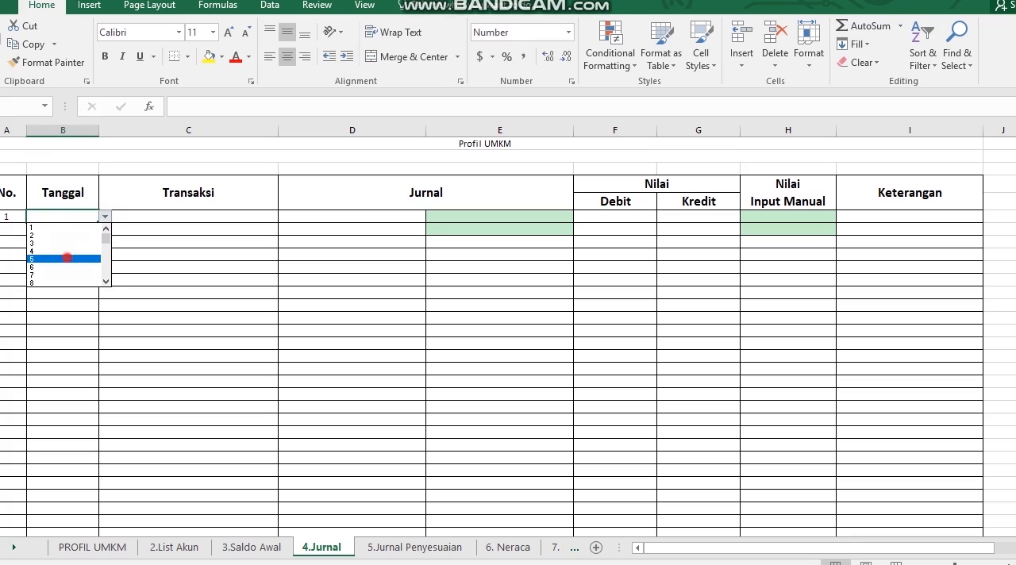
pyautogui.click(66, 258)
# Set the first journal entry's Transaksi to Pendapatan Penjualan (tunai)
pyautogui.click(181, 216)
pyautogui.click(284, 216)
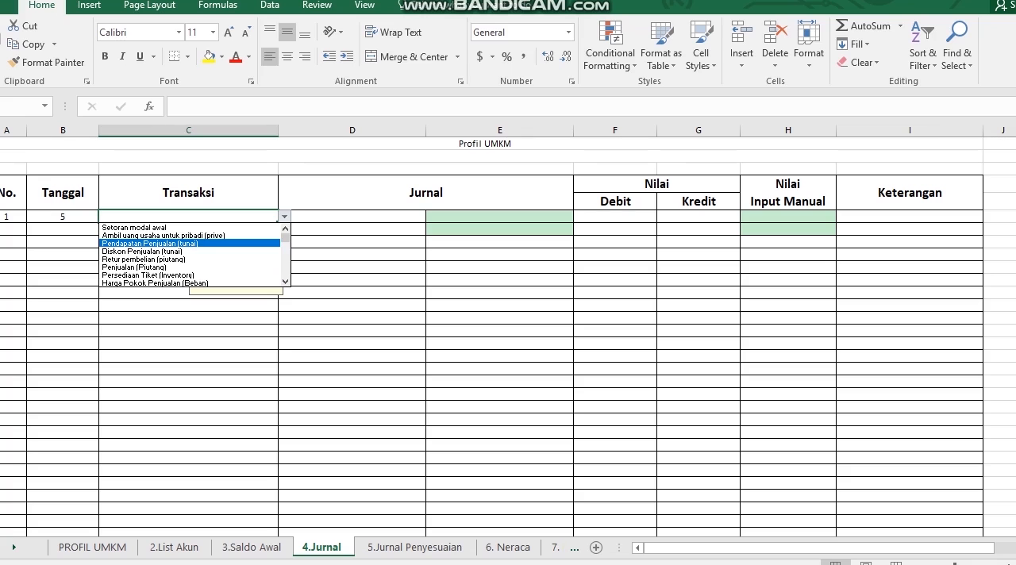
pyautogui.click(182, 243)
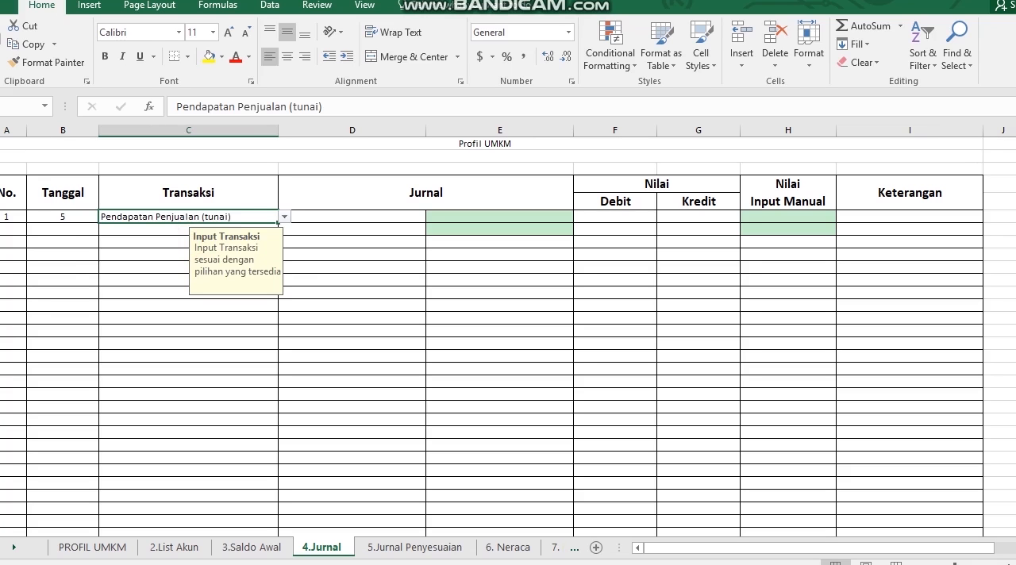
# Choose 102-Kas di Bank as the debit account of the first journal entry
pyautogui.click(336, 218)
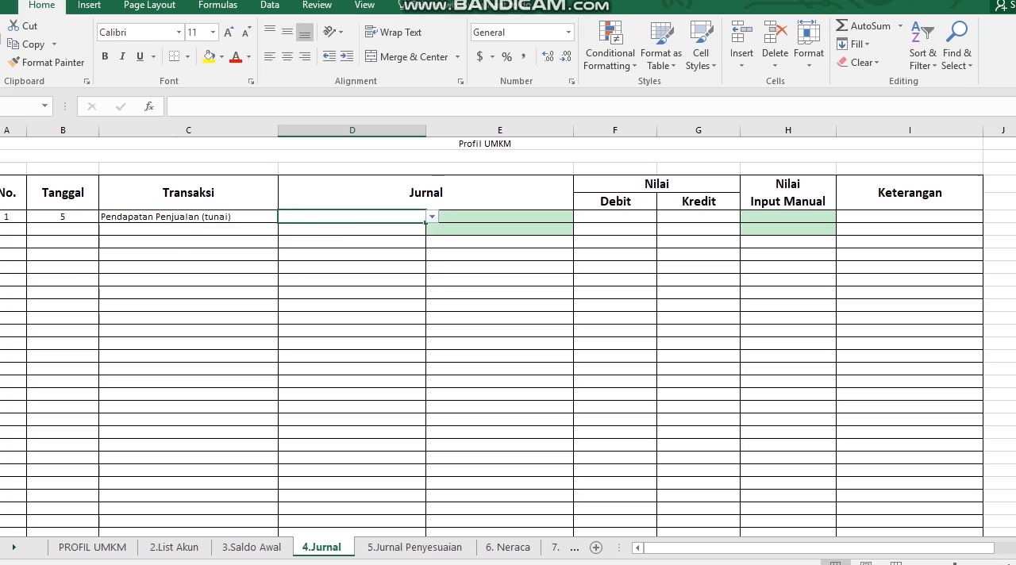
pyautogui.click(433, 217)
pyautogui.press('Down')
pyautogui.press('Down')
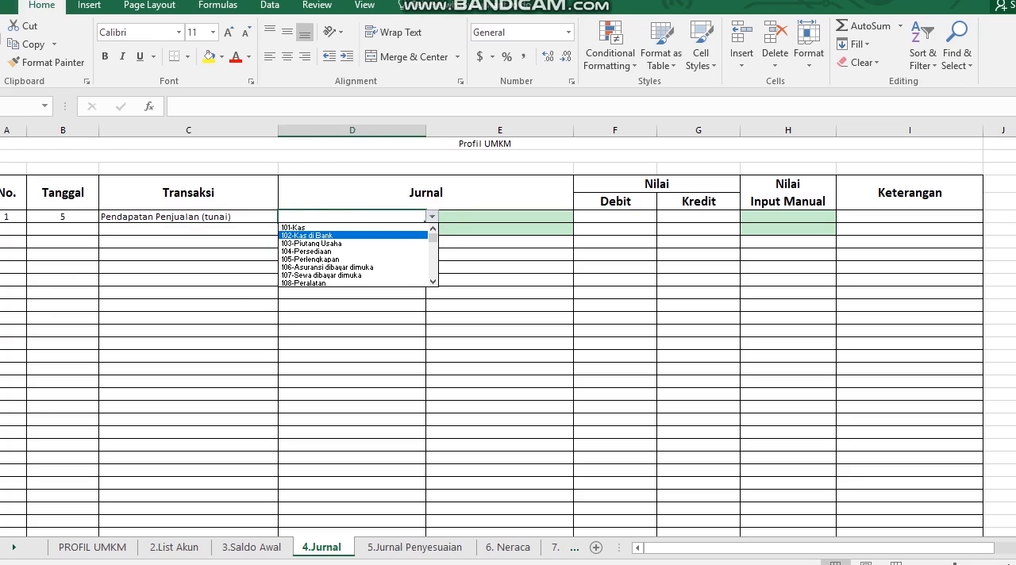
pyautogui.click(397, 235)
# Choose 306-Pendapatan penjualan as the credit account in the second row of the journal entry
pyautogui.click(437, 230)
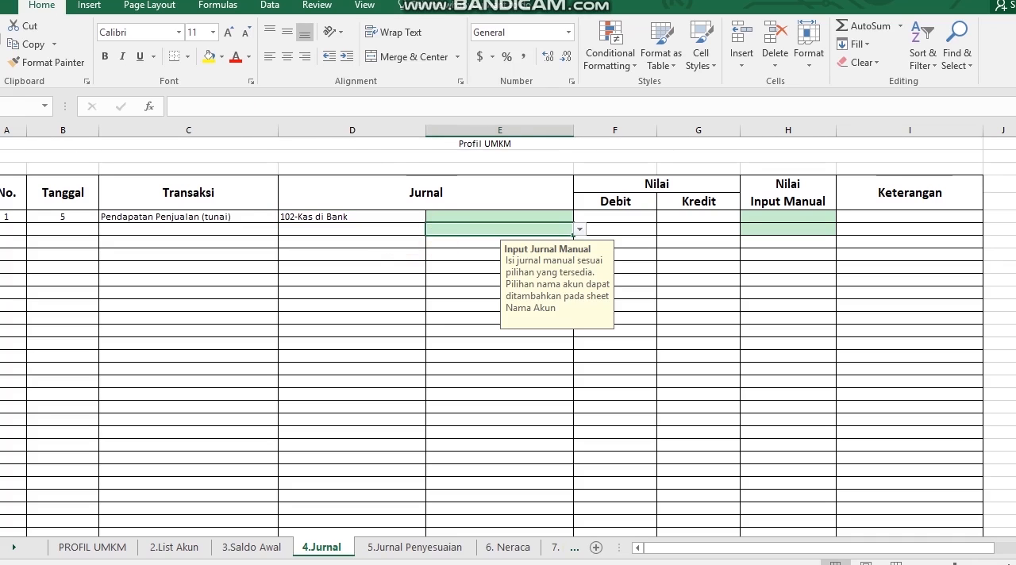
pyautogui.click(579, 229)
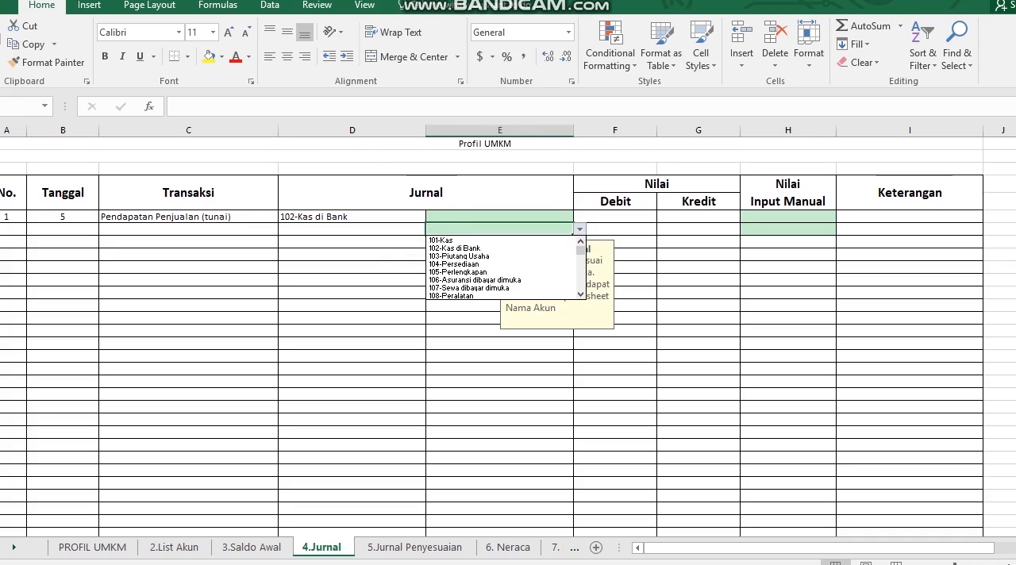
pyautogui.click(580, 294)
pyautogui.click(580, 294)
pyautogui.click(581, 294)
pyautogui.click(580, 293)
pyautogui.click(580, 293)
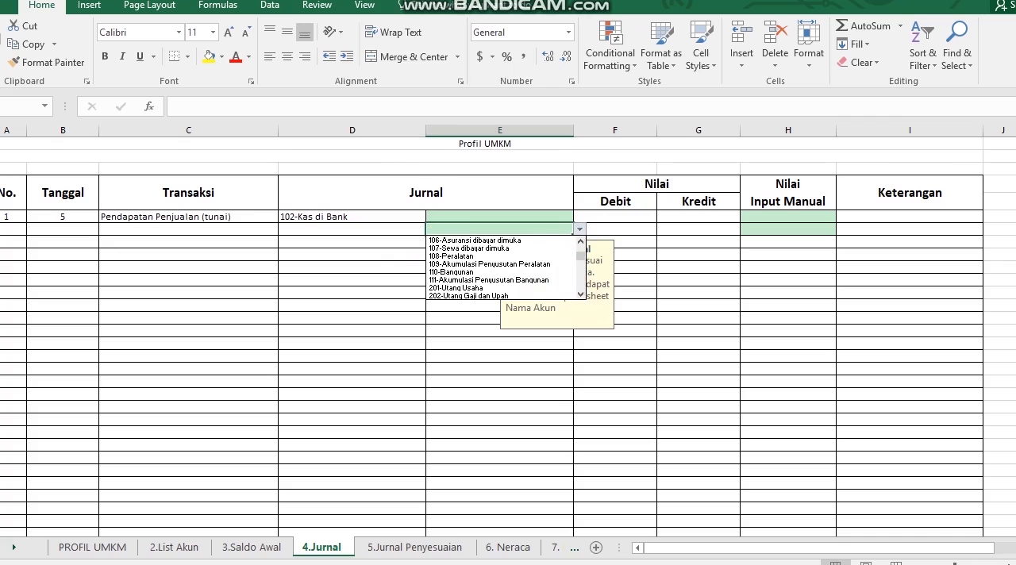
pyautogui.click(581, 294)
pyautogui.click(580, 293)
pyautogui.click(580, 293)
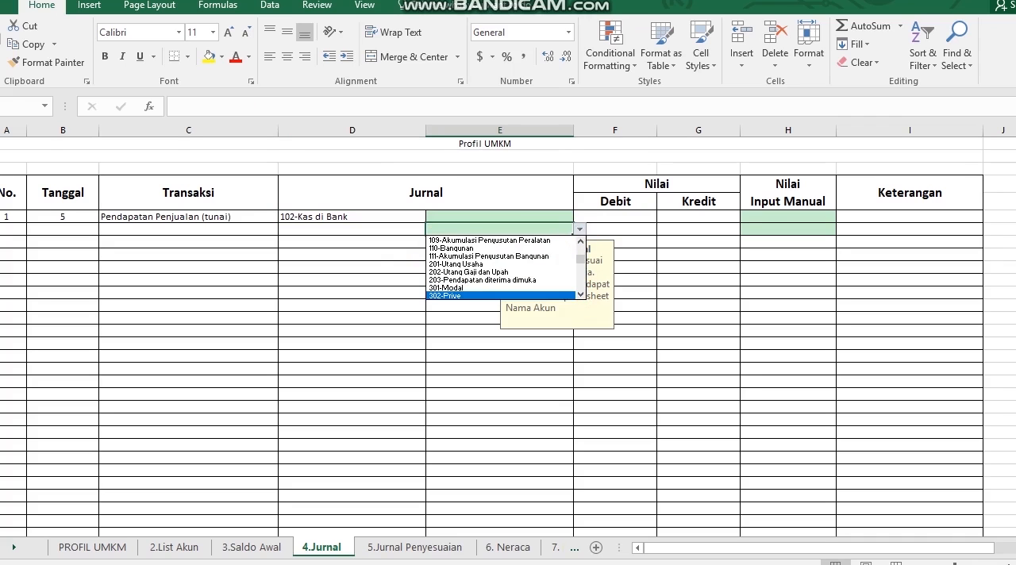
pyautogui.click(580, 294)
pyautogui.click(580, 293)
pyautogui.click(581, 293)
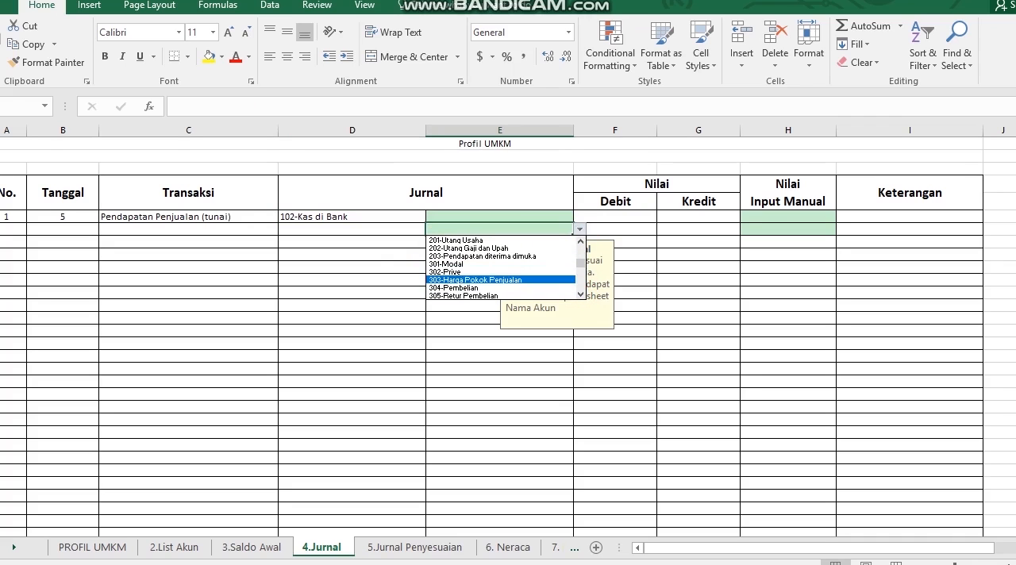
pyautogui.click(581, 292)
pyautogui.click(581, 293)
pyautogui.click(581, 293)
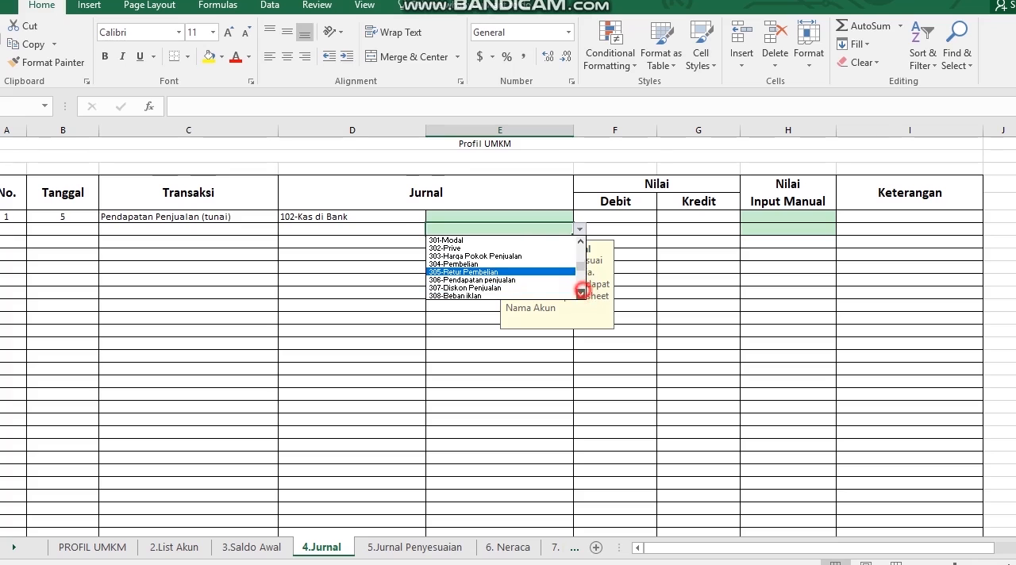
pyautogui.click(518, 280)
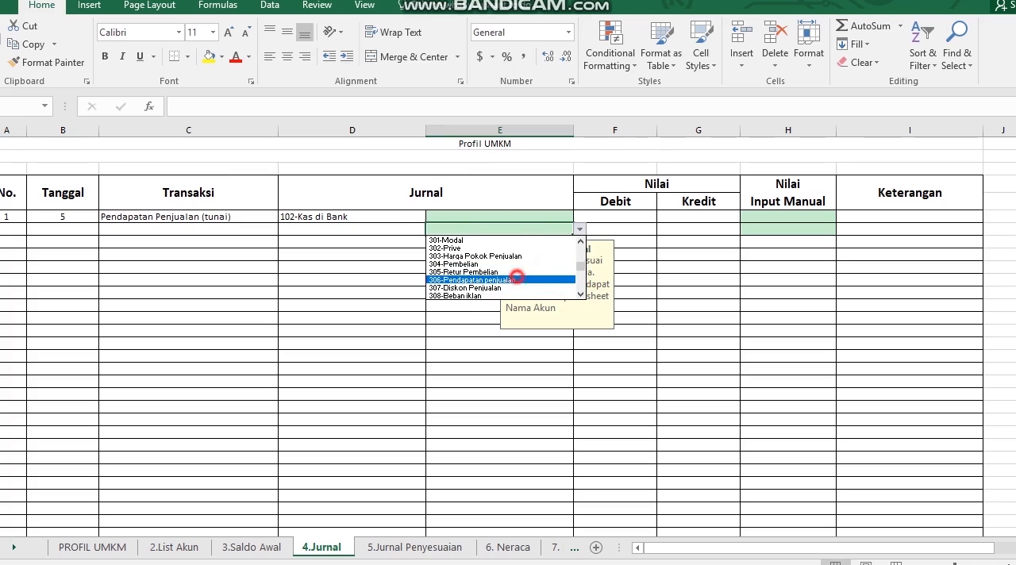
# Enter 1,500,000 as Debit for 102-Kas di Bank and 1,500,000 as Kredit for 306-Pendapatan penjualan
pyautogui.click(639, 217)
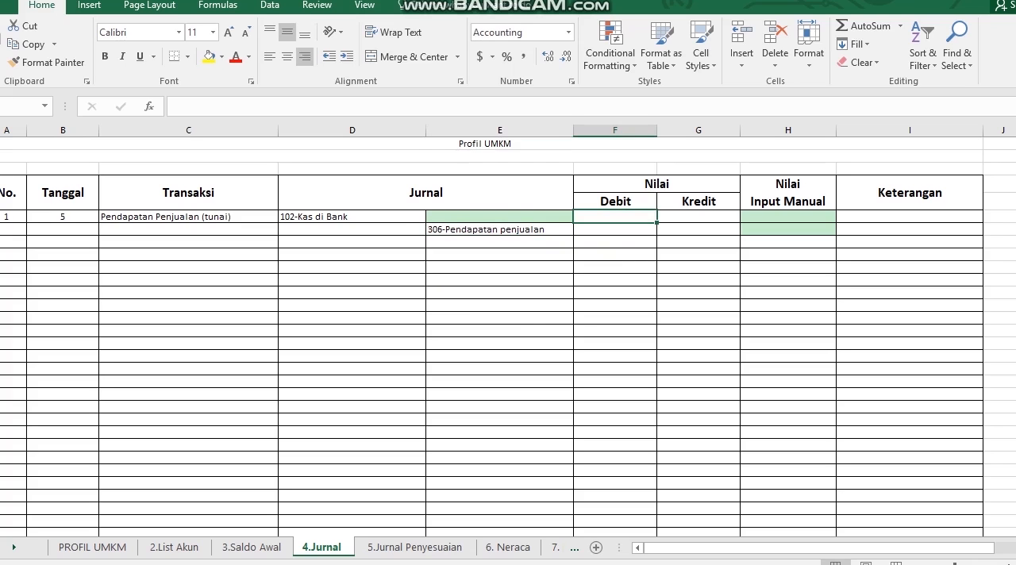
pyautogui.write('1')
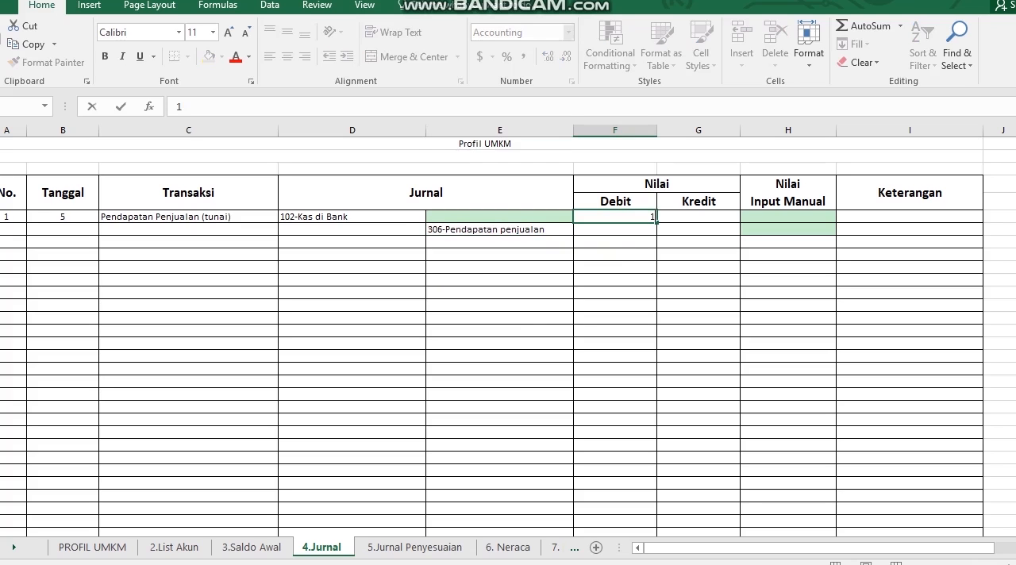
pyautogui.write('500000')
pyautogui.press('Return')
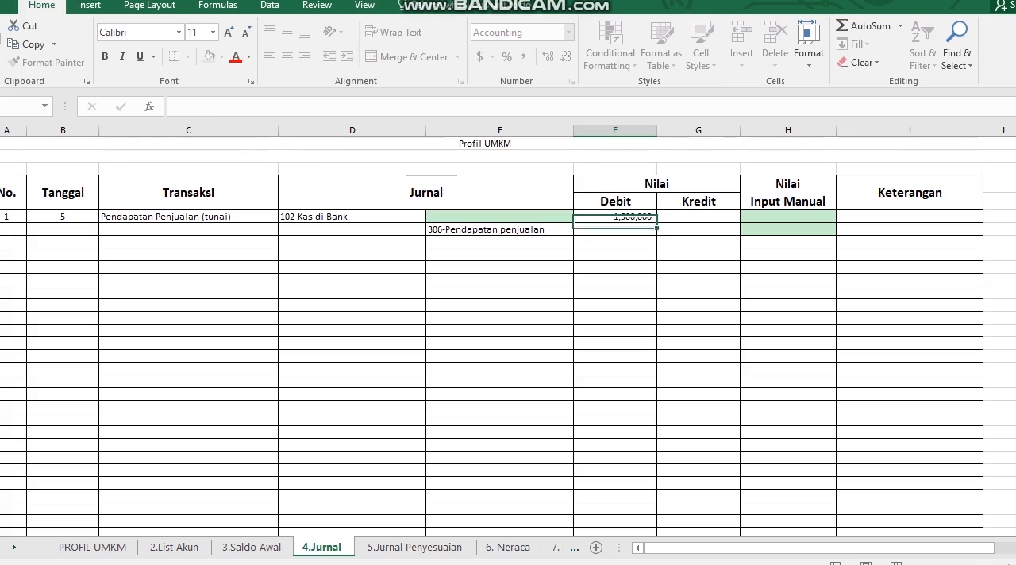
pyautogui.press('Right')
pyautogui.write('1500000')
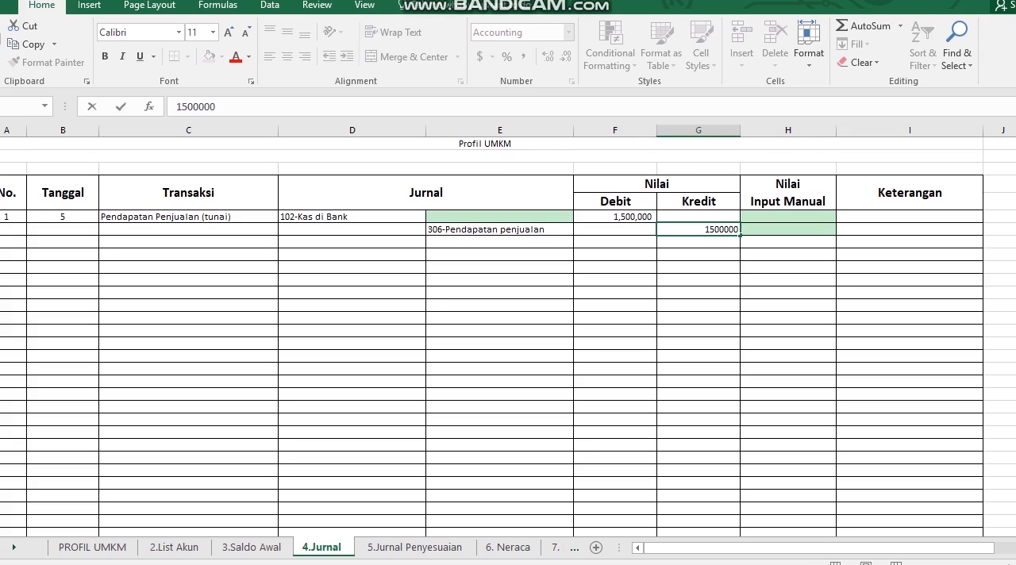
pyautogui.press('Return')
# Fill in a person's name as the Keterangan of the first journal row
pyautogui.press('Right')
pyautogui.press('Up')
pyautogui.press('Up')
pyautogui.press('Right')
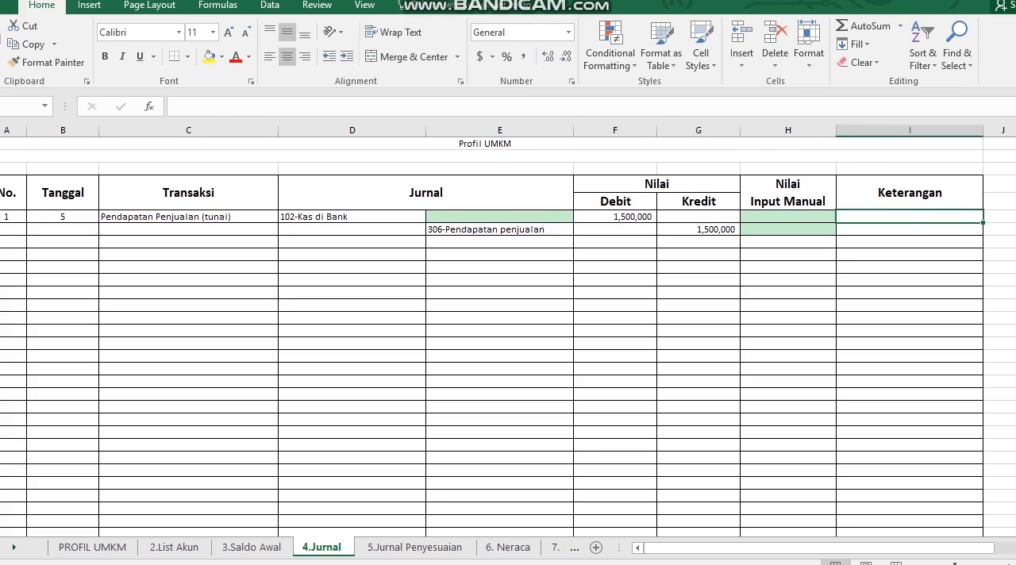
pyautogui.write('Anton')
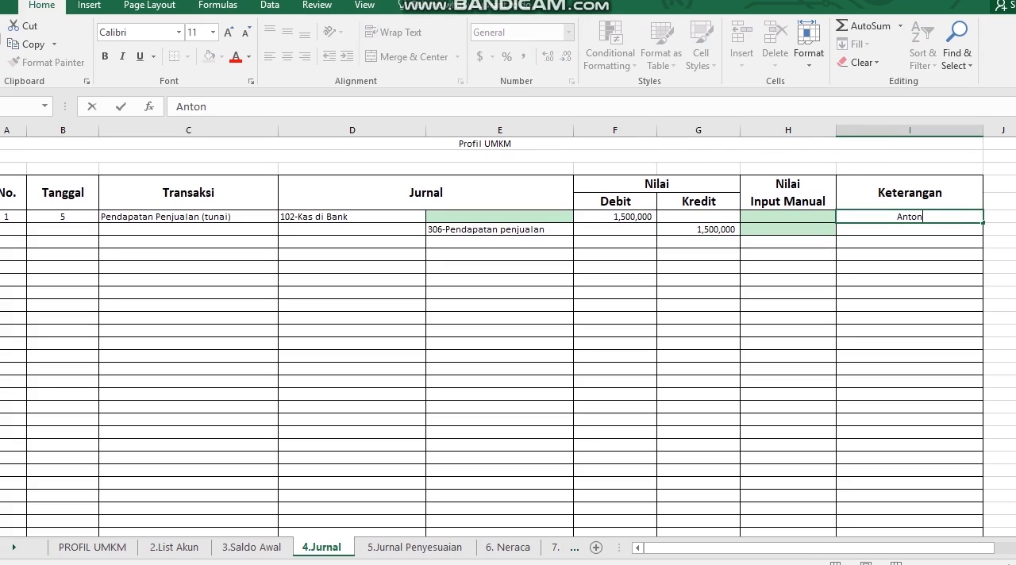
pyautogui.press('Return')
# Choose 303-Harga Pokok Penjualan as the debit account in the third journal row
pyautogui.press('Left')
pyautogui.press('Left')
pyautogui.press('Left')
pyautogui.press('Left')
pyautogui.press('Left')
pyautogui.press('Left')
pyautogui.press('Left')
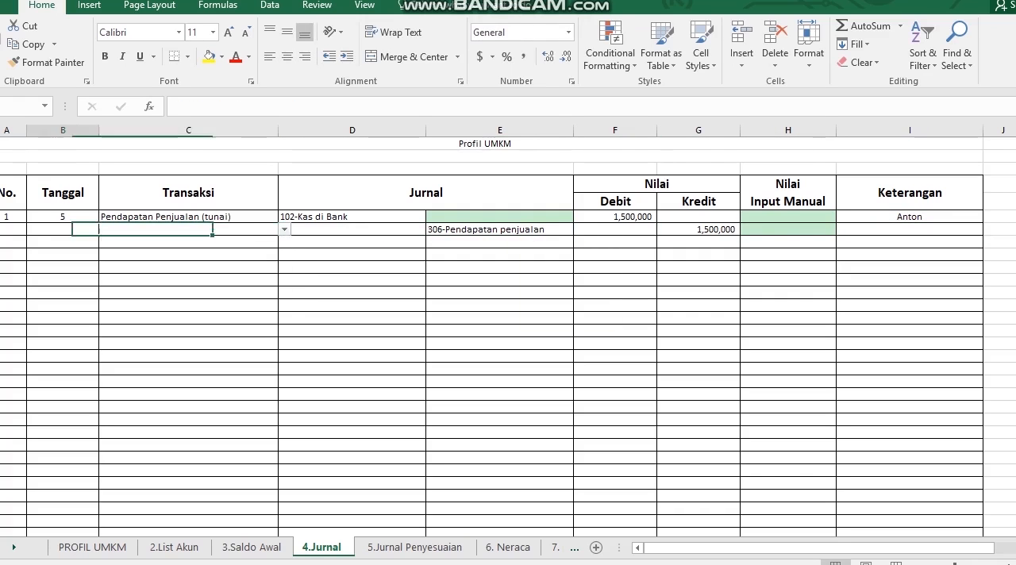
pyautogui.press('Right')
pyautogui.press('Right')
pyautogui.press('Down')
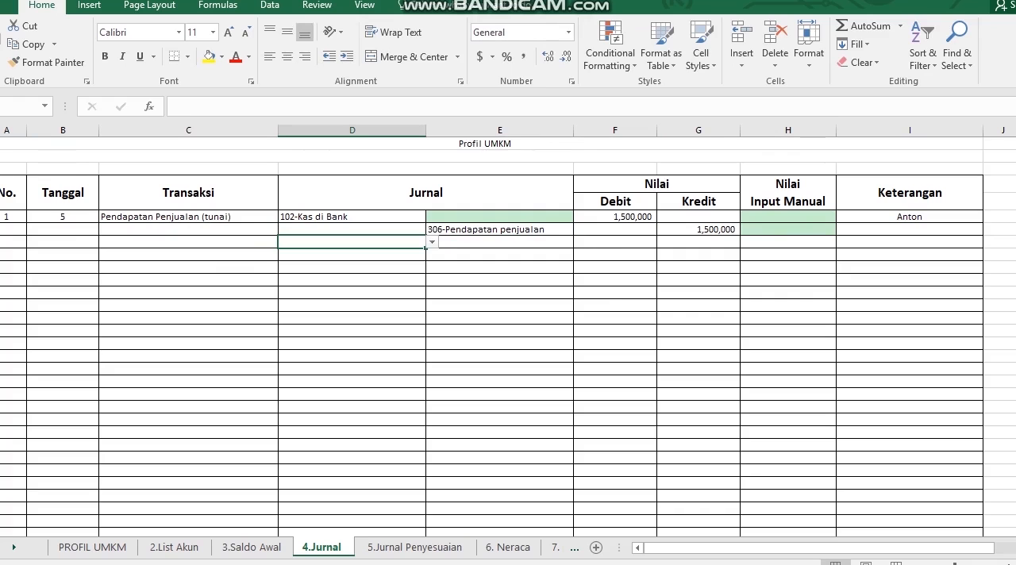
pyautogui.hotkey('alt', 'Down')
pyautogui.click(433, 305)
pyautogui.click(433, 306)
pyautogui.click(433, 306)
pyautogui.click(433, 305)
pyautogui.click(433, 306)
pyautogui.click(433, 306)
pyautogui.click(432, 306)
pyautogui.click(433, 306)
pyautogui.click(432, 306)
pyautogui.click(433, 306)
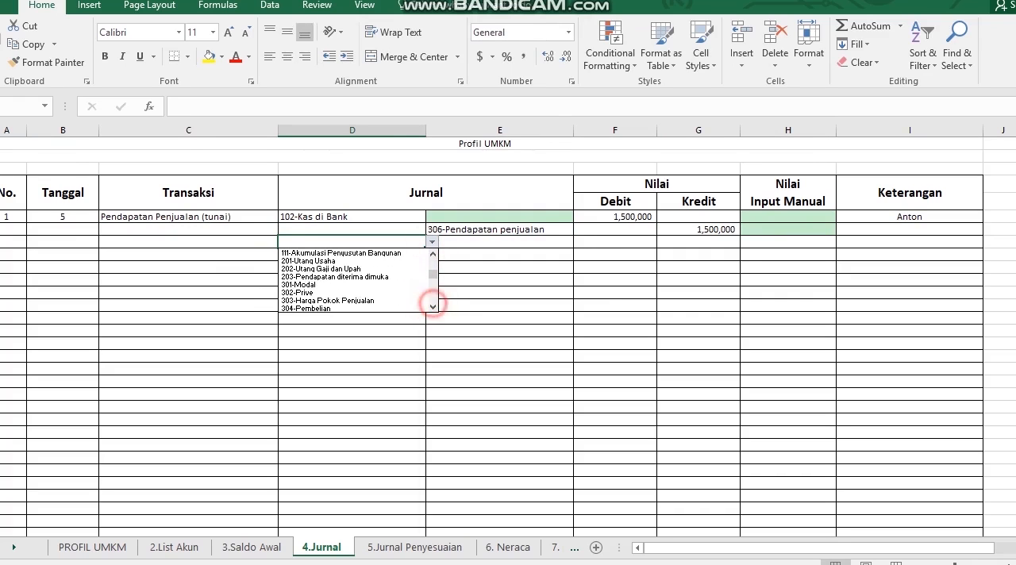
pyautogui.press('Down')
pyautogui.press('Down')
pyautogui.press('Return')
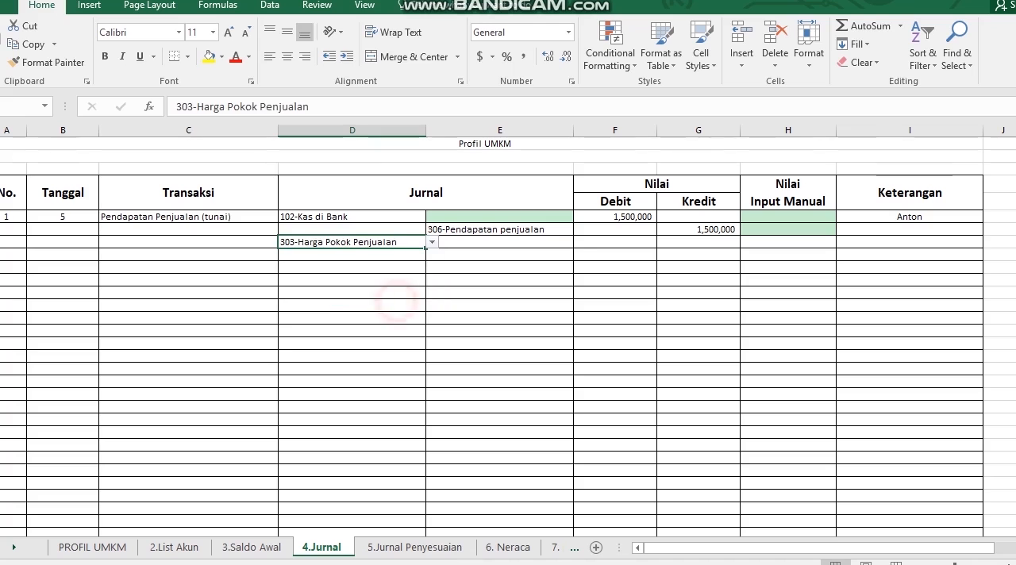
# Choose 104-Persediaan as the credit account in the fourth journal row
pyautogui.click(482, 254)
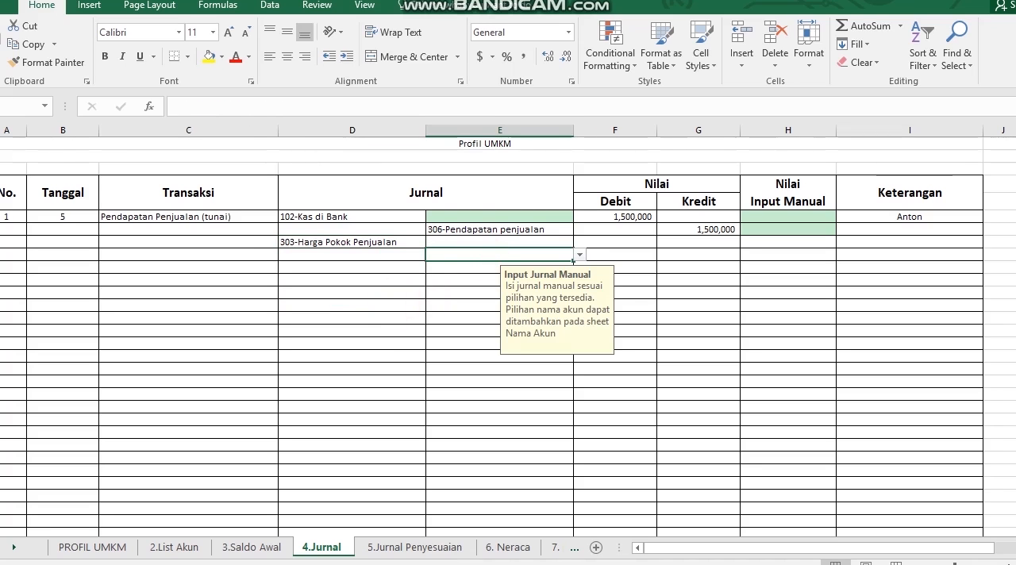
pyautogui.click(575, 256)
pyautogui.press('Down')
pyautogui.press('Down')
pyautogui.press('Down')
pyautogui.press('Down')
pyautogui.press('Down')
pyautogui.press('Down')
pyautogui.press('Down')
pyautogui.press('Up')
pyautogui.press('Up')
pyautogui.press('Up')
pyautogui.press('Up')
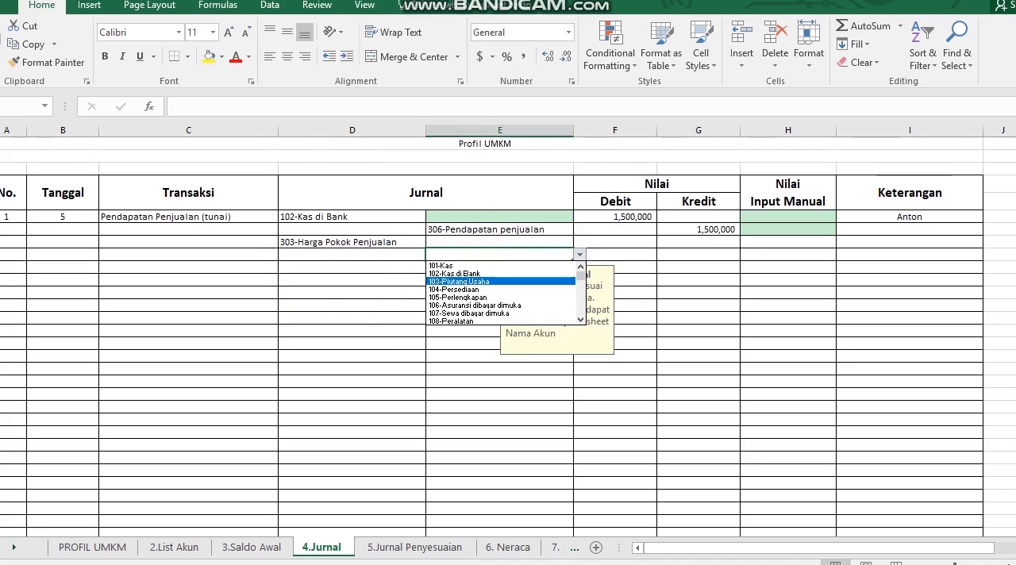
pyautogui.press('Down')
pyautogui.press('Down')
pyautogui.click(509, 289)
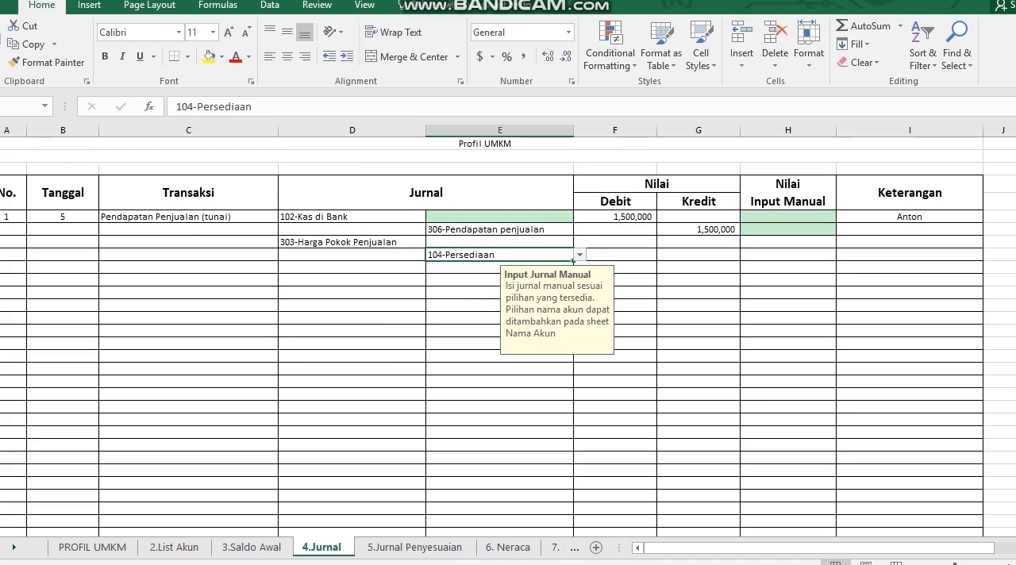
# Enter 1,300,000 as Debit for 303-Harga Pokok Penjualan and 1,300,000 as Kredit for 104-Persediaan
pyautogui.click(616, 243)
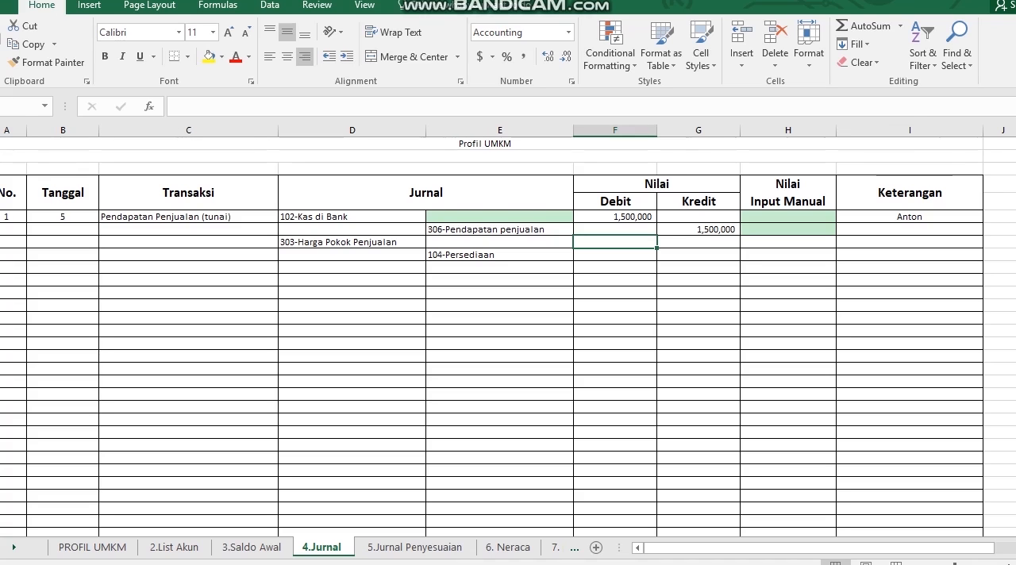
pyautogui.write('130')
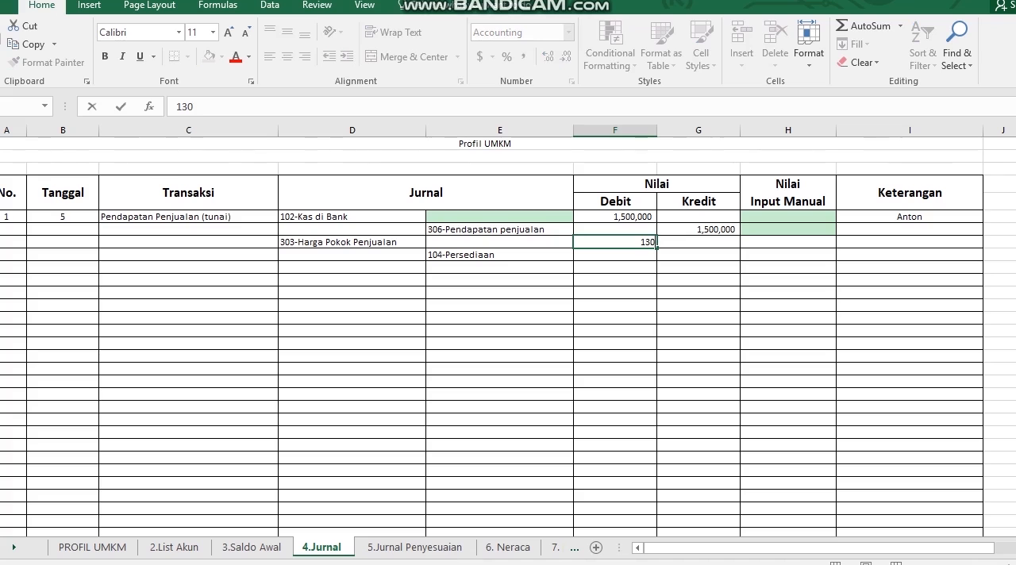
pyautogui.write('0000')
pyautogui.press('Return')
pyautogui.press('Right')
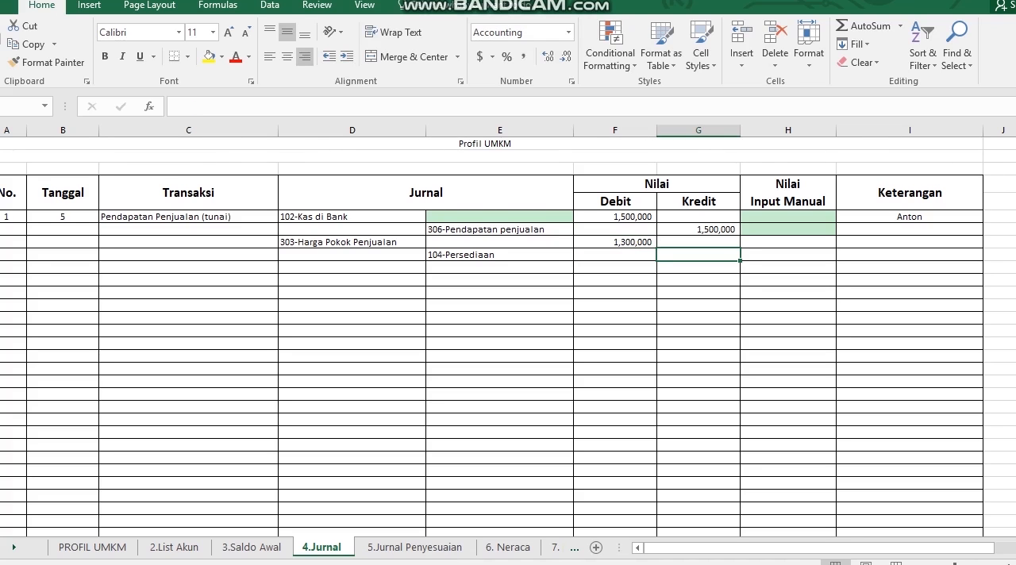
pyautogui.write('1,300,000')
pyautogui.press('Return')
pyautogui.press('Right')
pyautogui.press('Up')
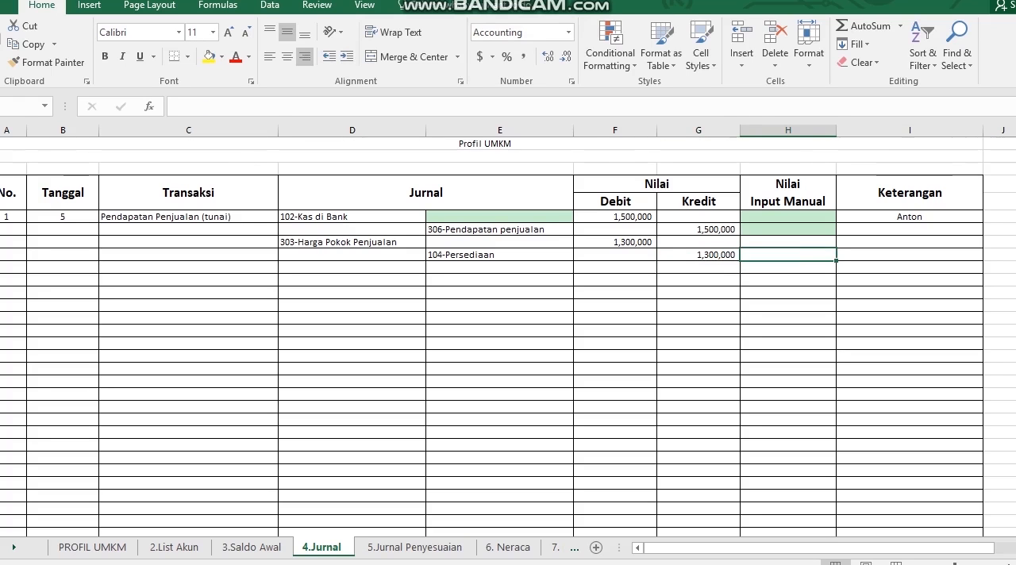
pyautogui.press('Left')
pyautogui.press('Left')
pyautogui.press('Left')
pyautogui.press('Left')
# Choose 309-Beban penyusutan as the debit account in the first row of the 5.Jurnal Penyesuaian sheet
pyautogui.hotkey('ctrl', 'pagedown')
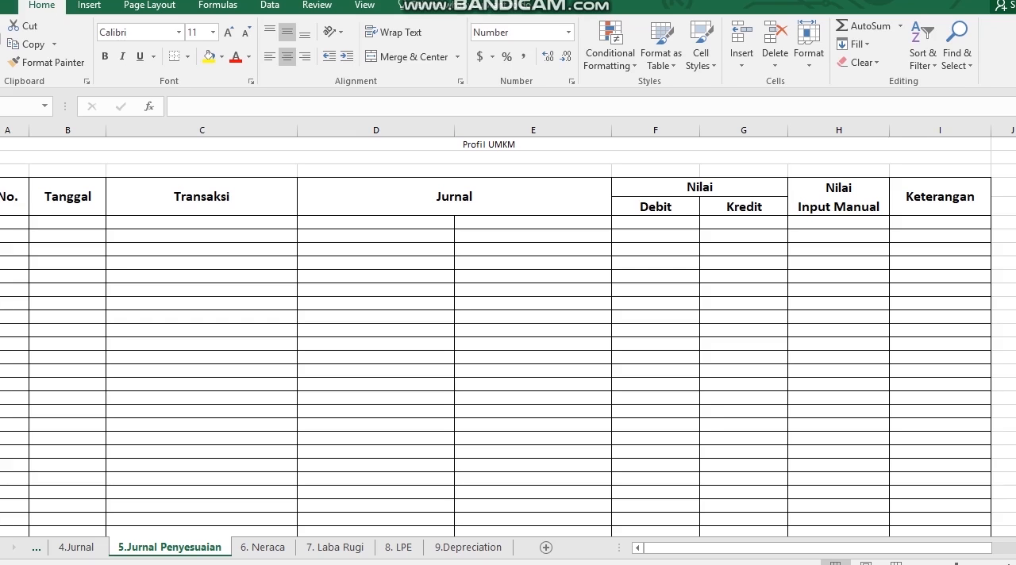
pyautogui.click(368, 218)
pyautogui.click(417, 222)
pyautogui.click(461, 222)
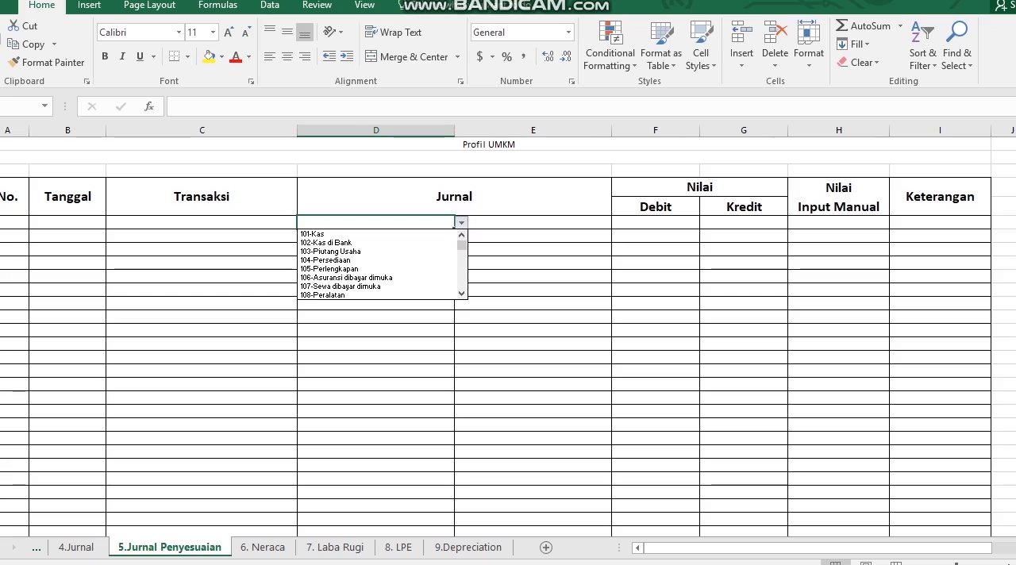
pyautogui.click(461, 293)
pyautogui.click(461, 293)
pyautogui.click(461, 293)
pyautogui.click(461, 293)
pyautogui.click(461, 293)
pyautogui.click(461, 293)
pyautogui.click(461, 292)
pyautogui.click(462, 293)
pyautogui.click(461, 293)
pyautogui.click(461, 292)
pyautogui.click(461, 293)
pyautogui.click(461, 293)
pyautogui.click(461, 293)
pyautogui.click(461, 293)
pyautogui.click(461, 293)
pyautogui.click(462, 292)
pyautogui.click(461, 293)
pyautogui.click(462, 292)
pyautogui.click(461, 293)
pyautogui.click(461, 292)
pyautogui.click(461, 293)
pyautogui.click(461, 293)
pyautogui.click(461, 293)
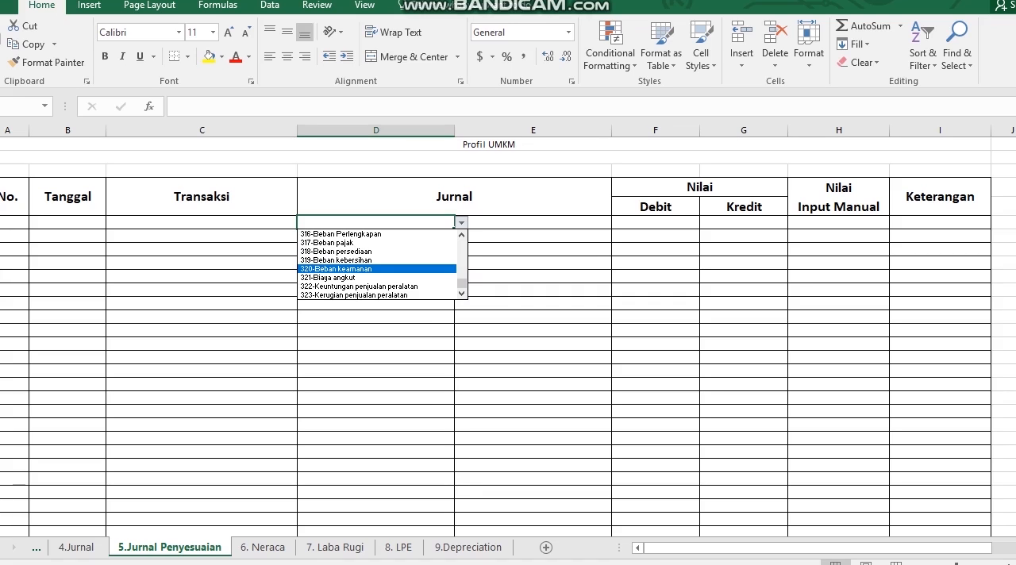
pyautogui.click(461, 235)
pyautogui.click(461, 235)
pyautogui.click(461, 235)
pyautogui.click(462, 235)
pyautogui.click(461, 235)
pyautogui.click(461, 235)
pyautogui.click(461, 235)
pyautogui.click(461, 235)
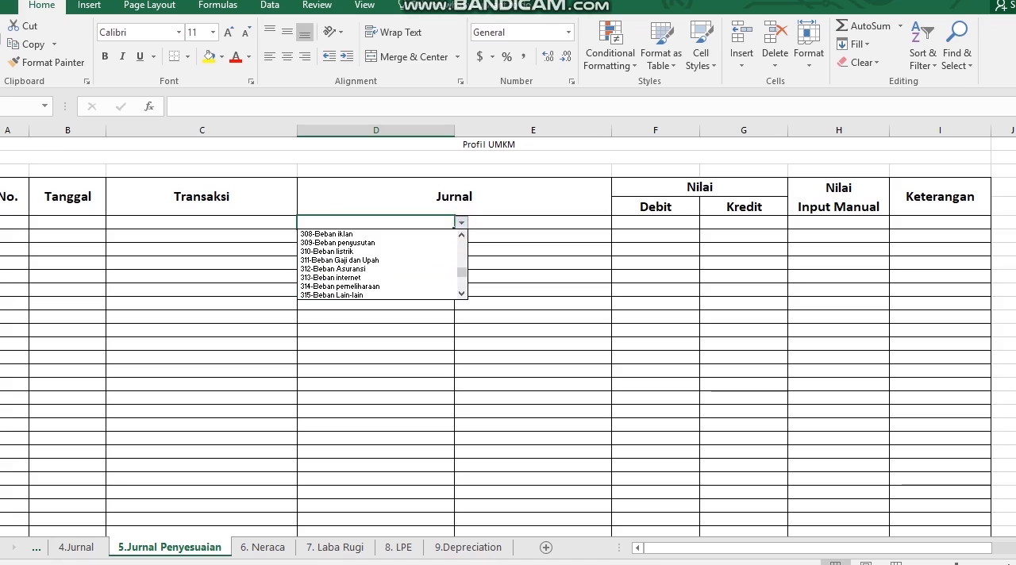
pyautogui.click(416, 242)
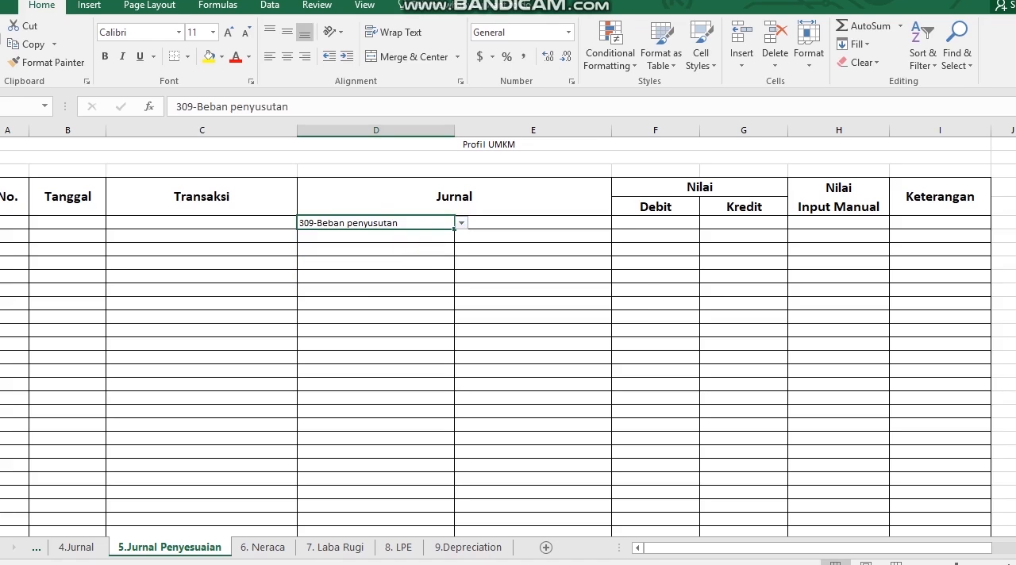
# Choose 109-Akumulasi Penyusutan Peralatan as the credit account in the second row of the adjusting journal
pyautogui.click(465, 241)
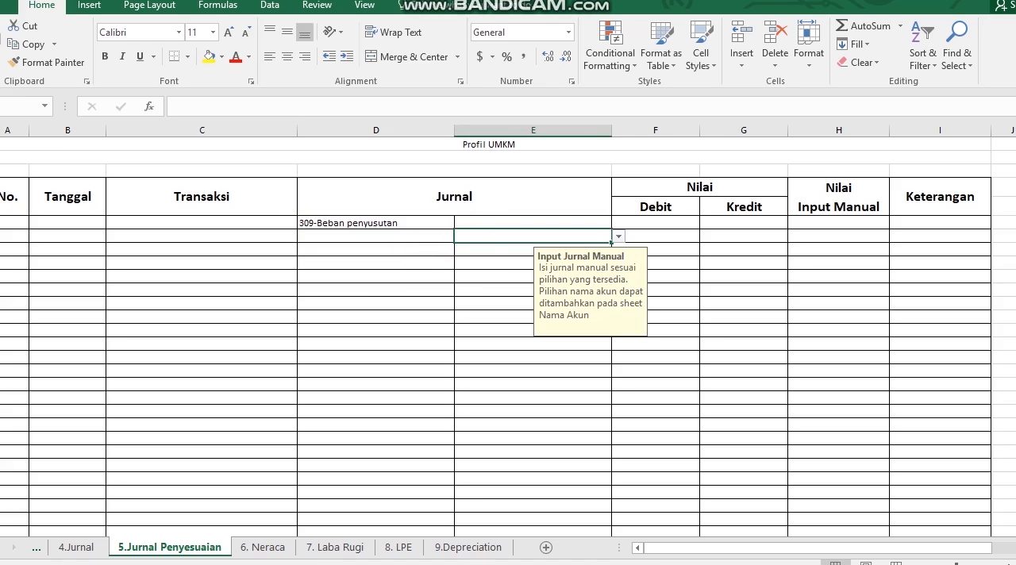
pyautogui.click(617, 236)
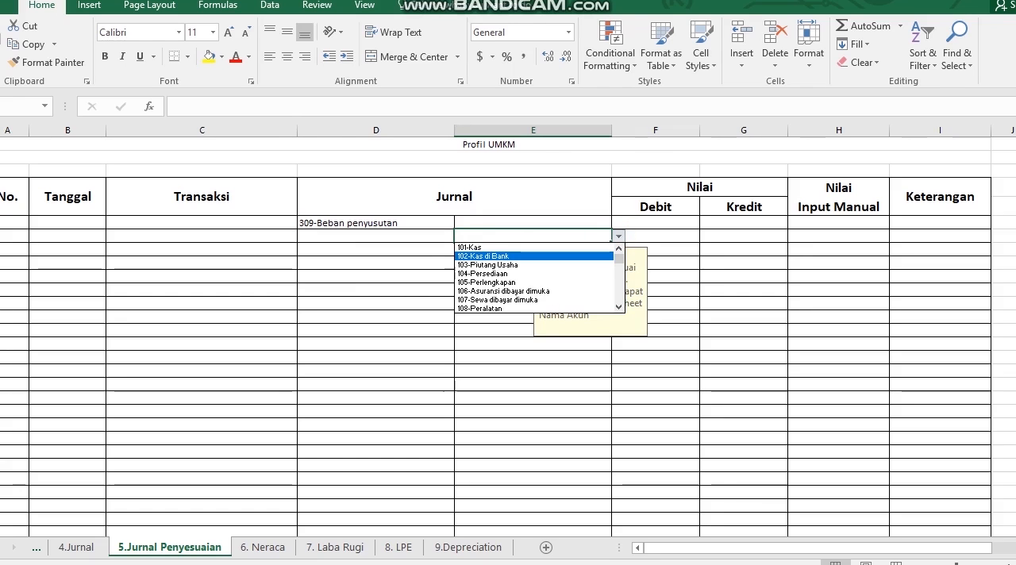
pyautogui.moveTo(621, 258); pyautogui.dragTo(620, 266)
pyautogui.click(578, 264)
# Enter 10,000,000 as Debit for 309-Beban penyusutan and 10,000,000 as Kredit for 109-Akumulasi Penyusutan Peralatan
pyautogui.click(660, 225)
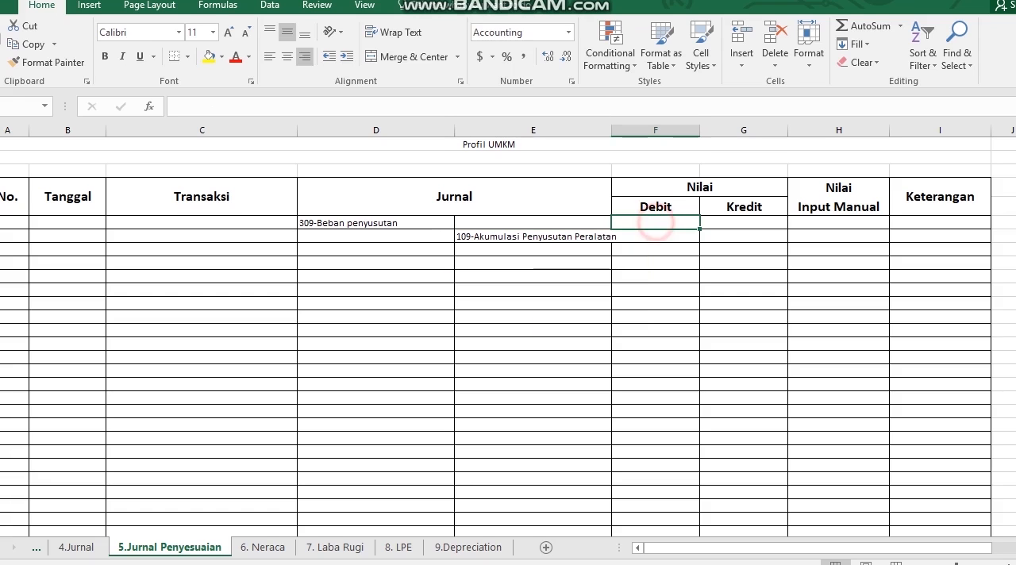
pyautogui.write('10000000')
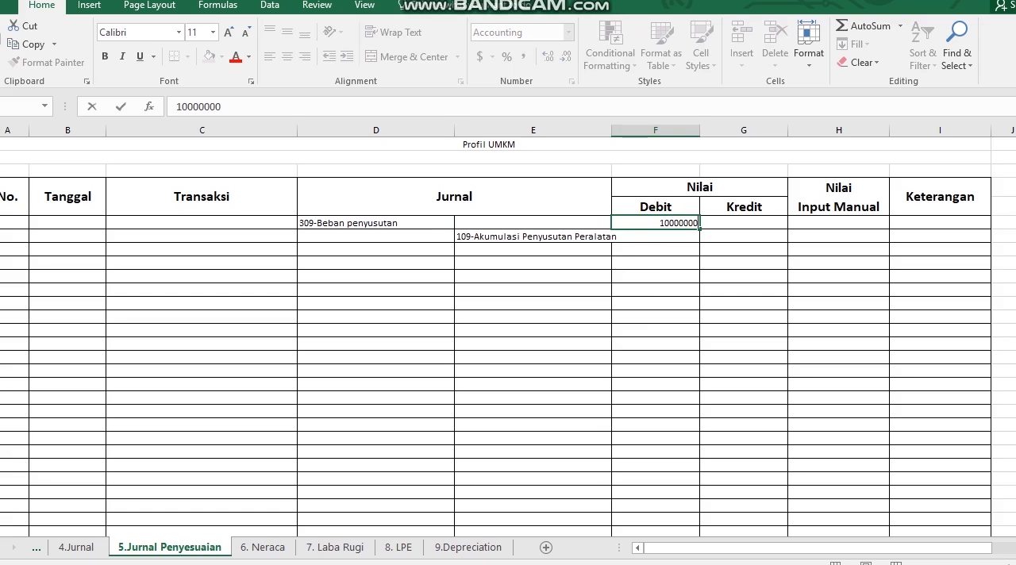
pyautogui.press('Return')
pyautogui.press('Right')
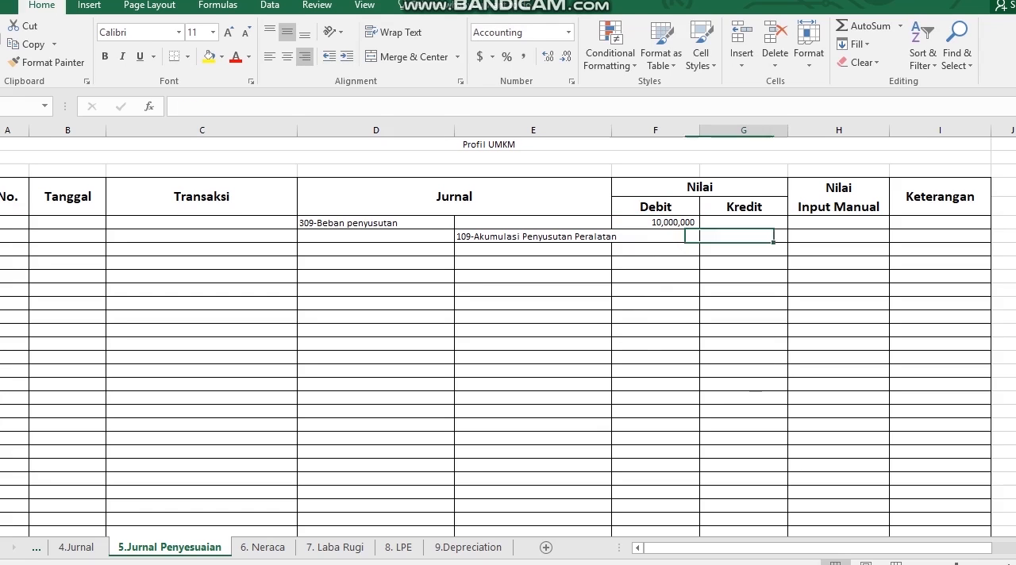
pyautogui.write('1')
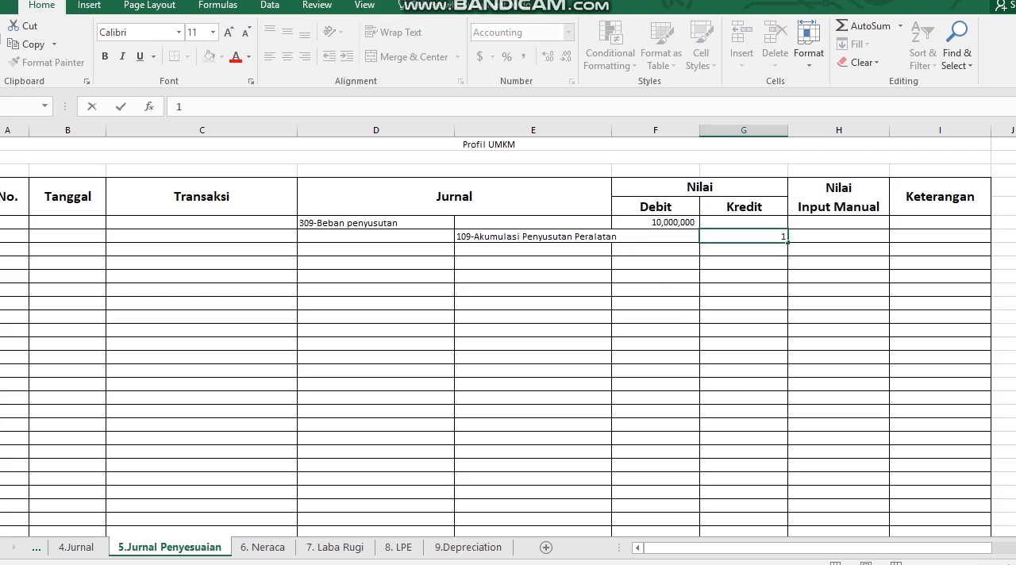
pyautogui.write('0,0')
pyautogui.write('00,00')
pyautogui.write('0')
pyautogui.press('Return')
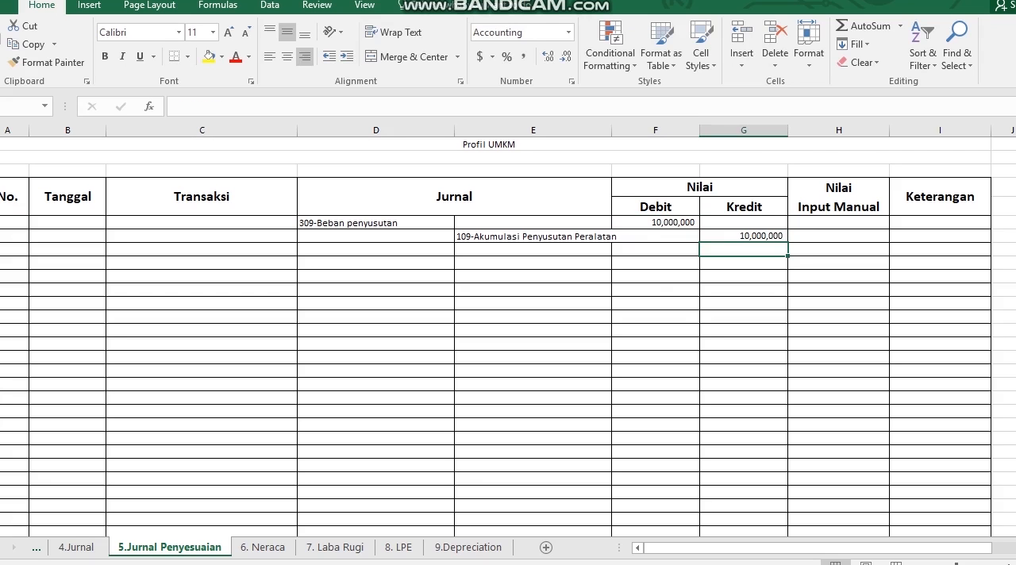
pyautogui.press('Up')
pyautogui.press('Right')
pyautogui.press('Left')
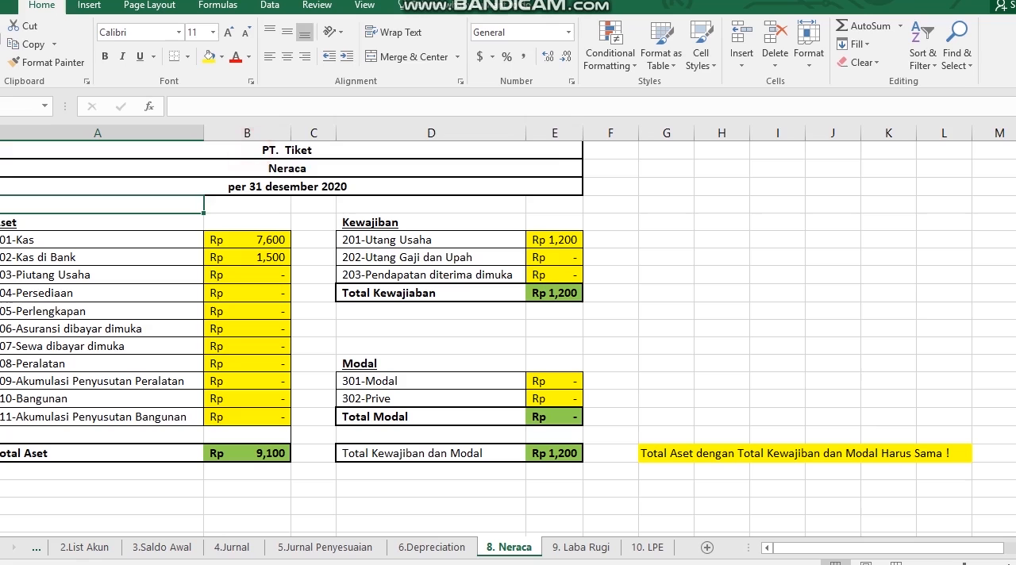
# Change the date line in the PT. Tiket balance sheet heading to "31 januari 2020"
pyautogui.click(251, 151)
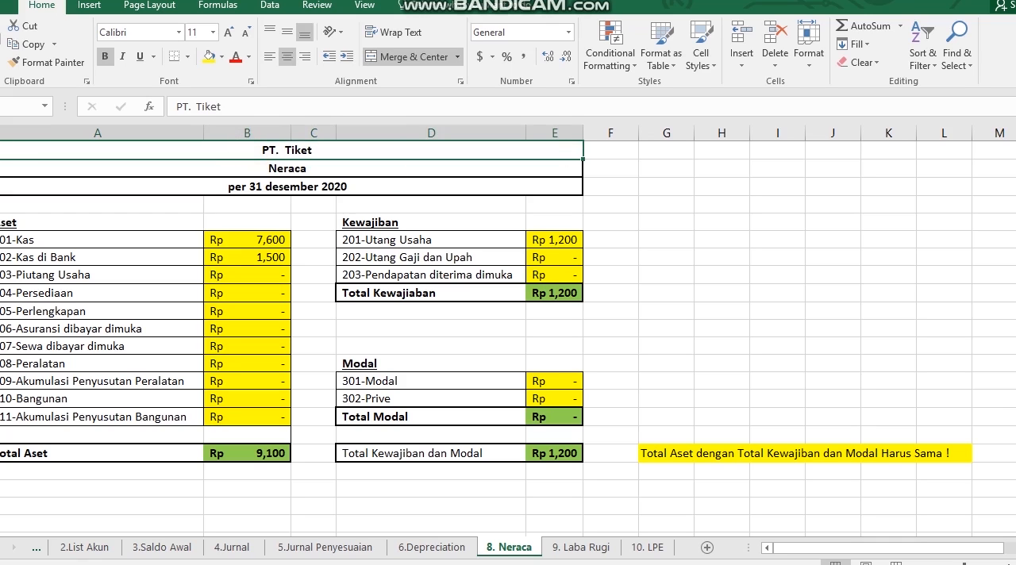
pyautogui.click(295, 191)
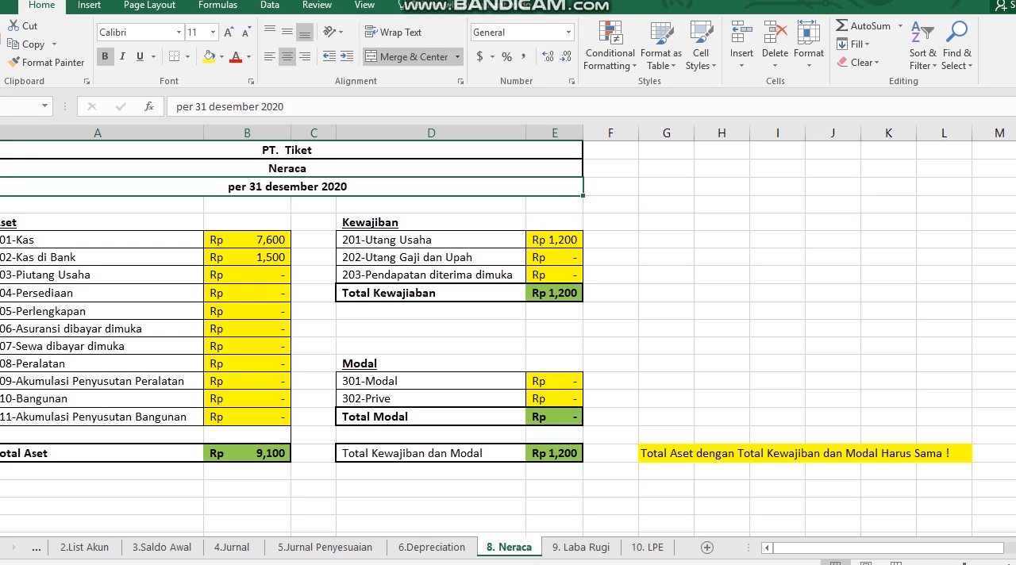
pyautogui.write('31 januari 2020')
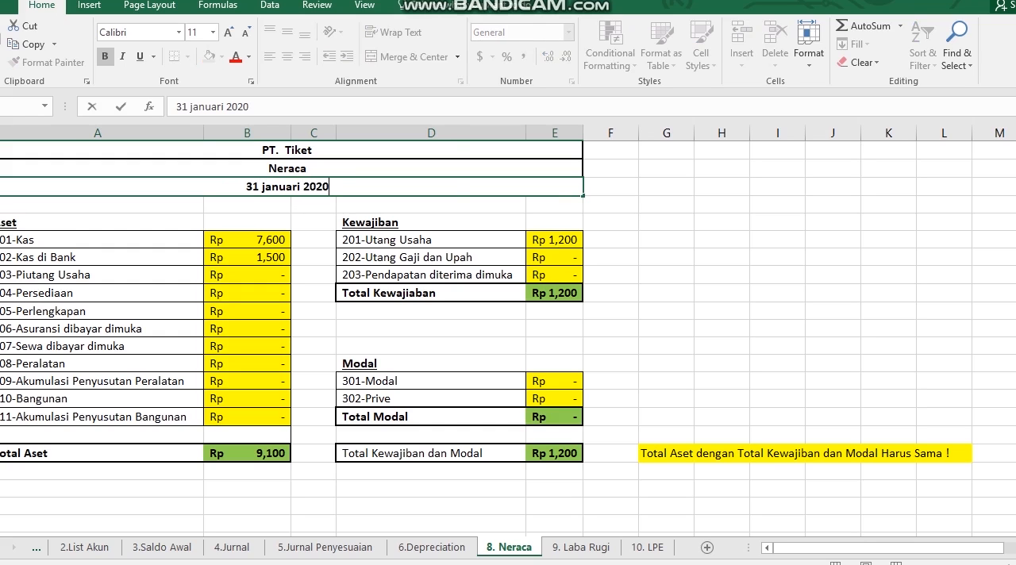
pyautogui.press('Return')
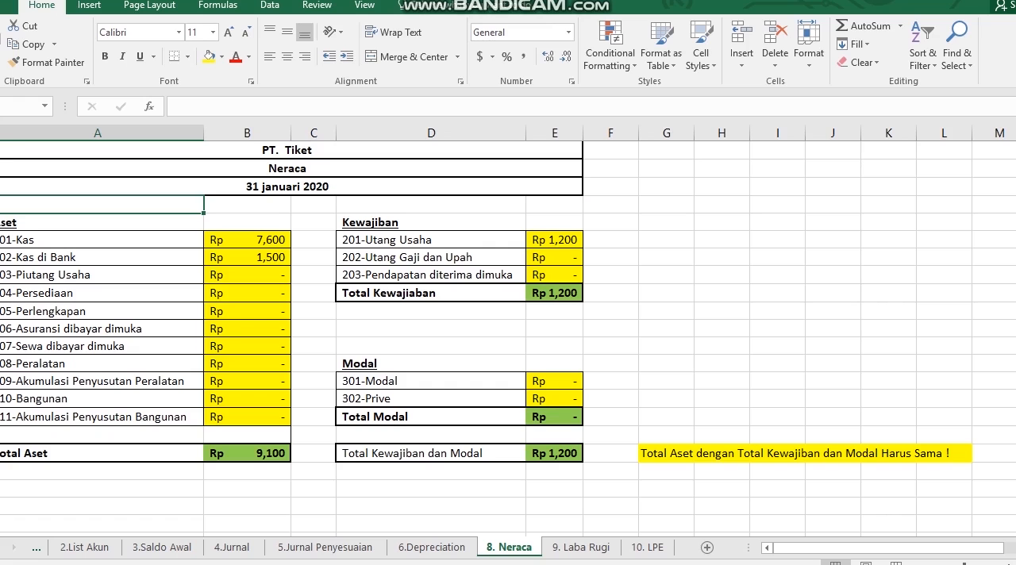
# Review the Laba Rugi and LPE reports, checking the Modal Awal and Laba Bersih formulas, and the journal sheets they draw on
pyautogui.click(572, 547)
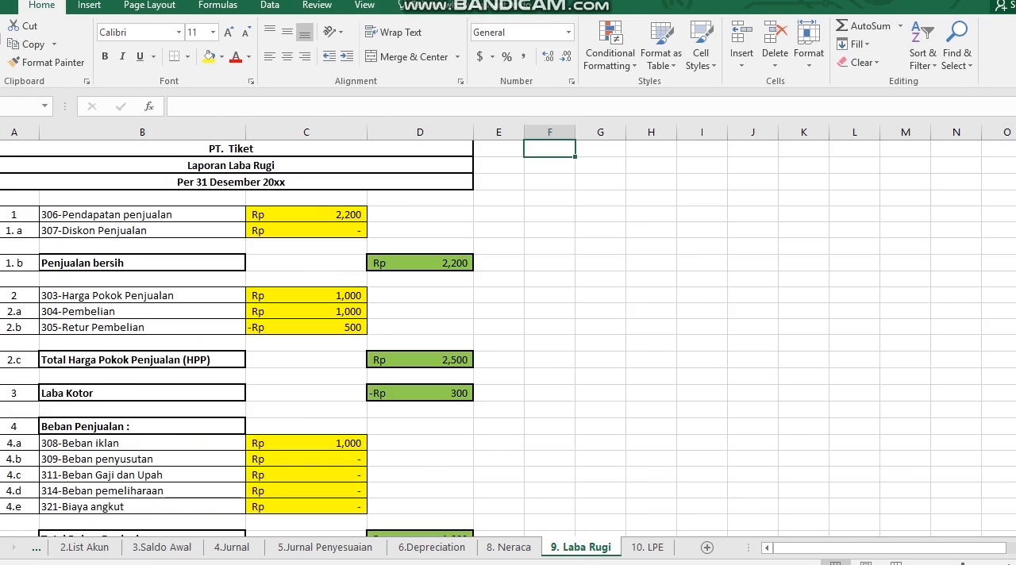
pyautogui.click(647, 547)
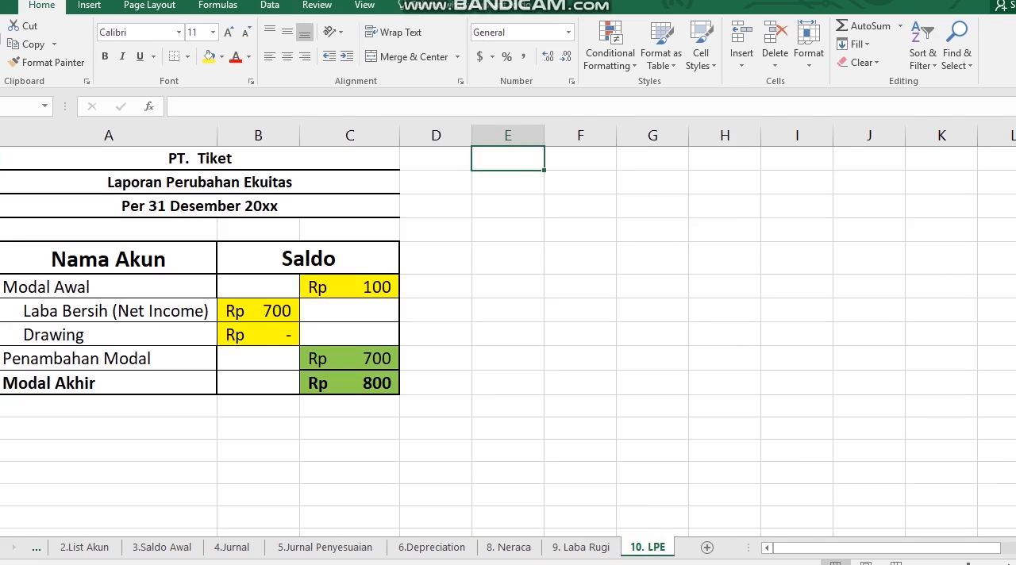
pyautogui.click(370, 287)
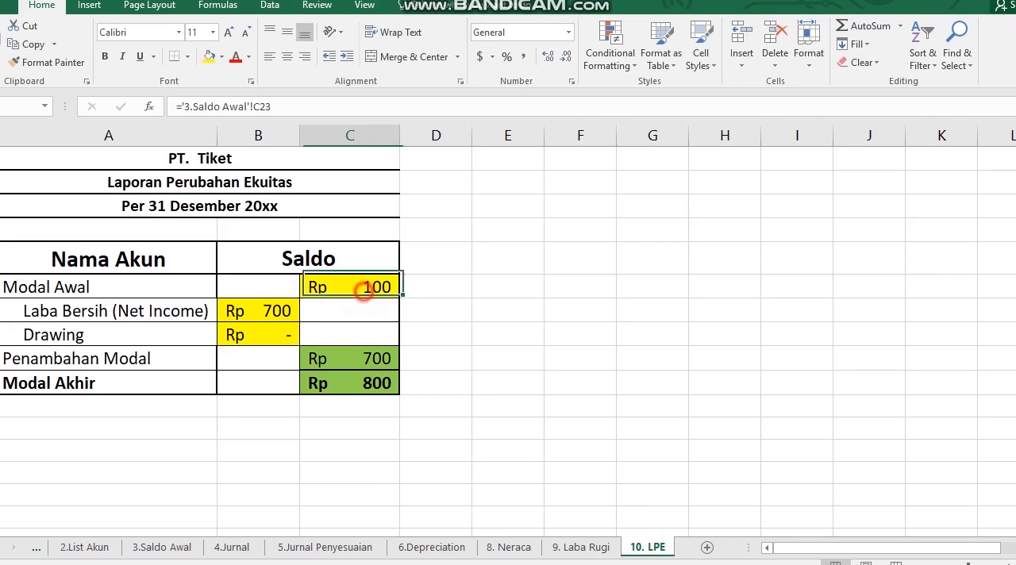
pyautogui.click(274, 310)
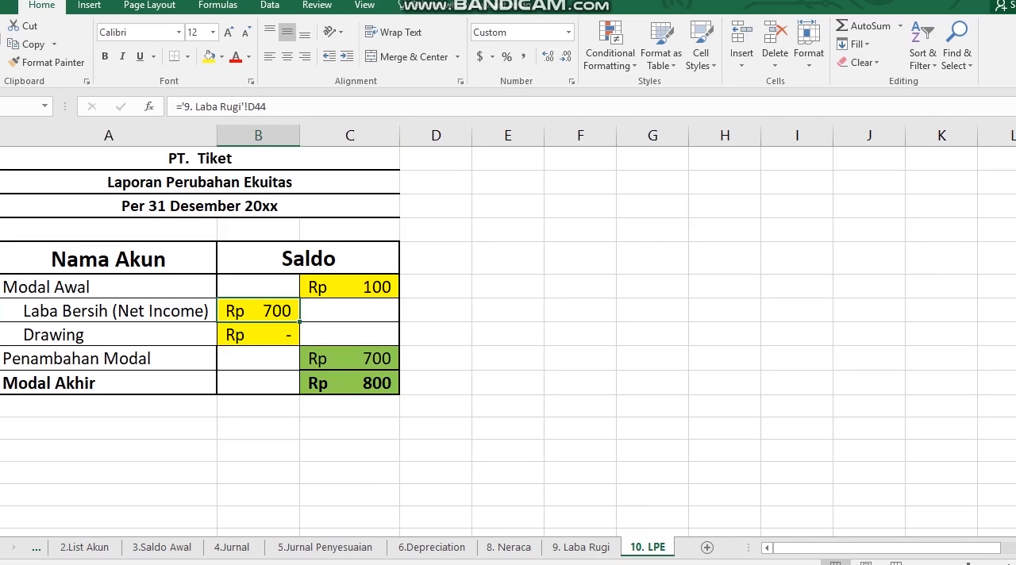
pyautogui.click(238, 547)
pyautogui.click(330, 546)
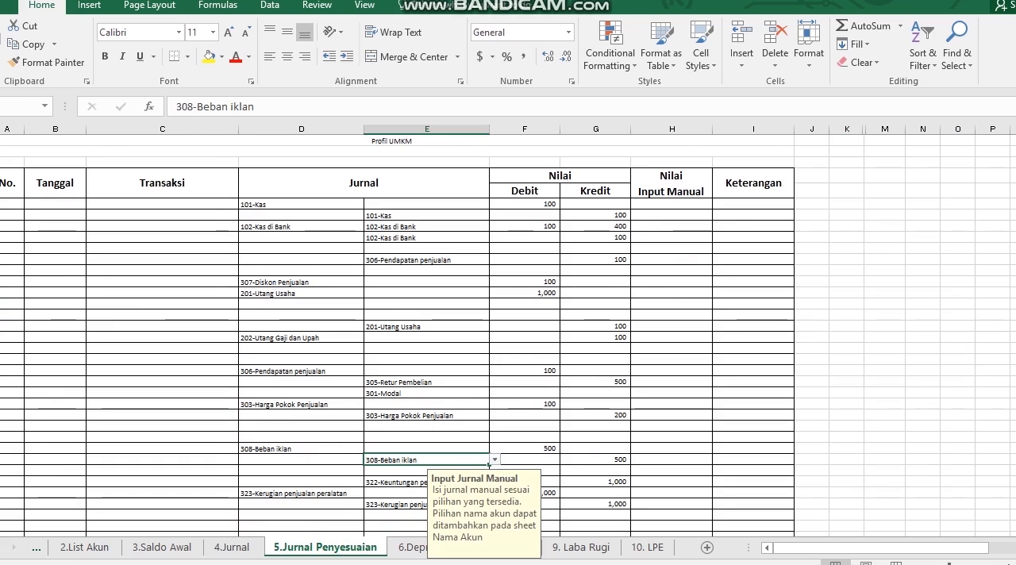